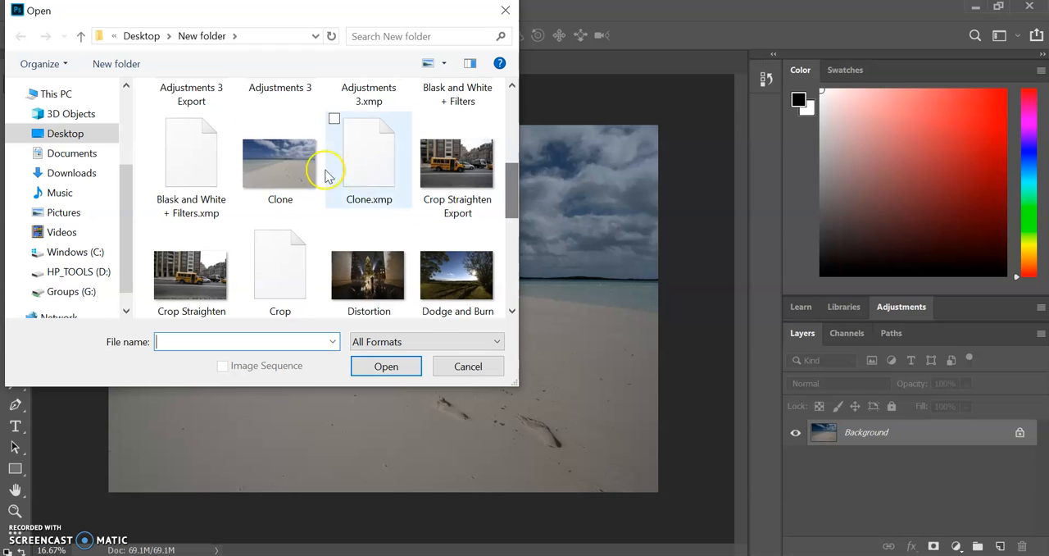
Step: Dismiss the file opening dialog and paint out the small clouds and a stretch of horizon with the Spot Healing Brush at size 500
click(469, 365)
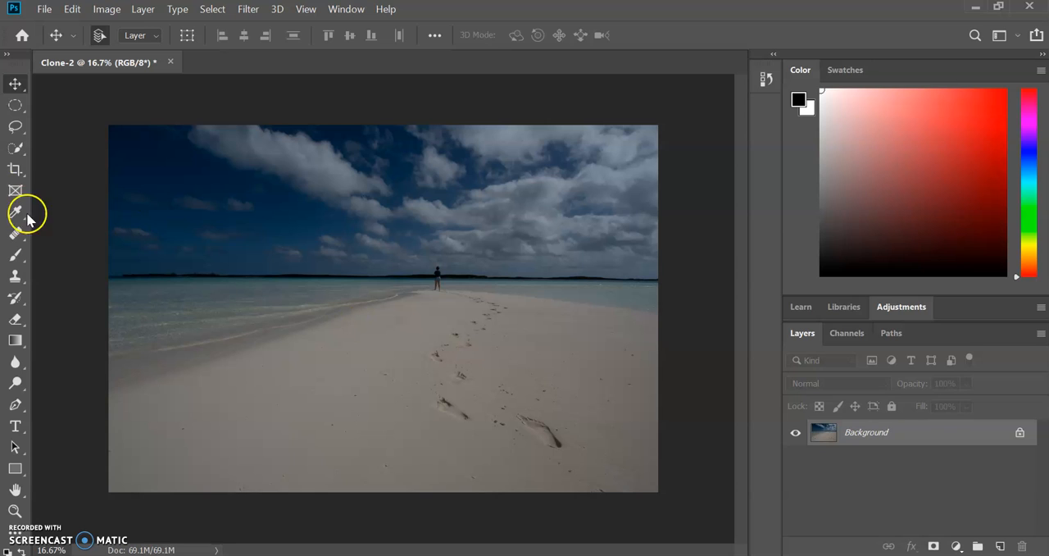
click(11, 238)
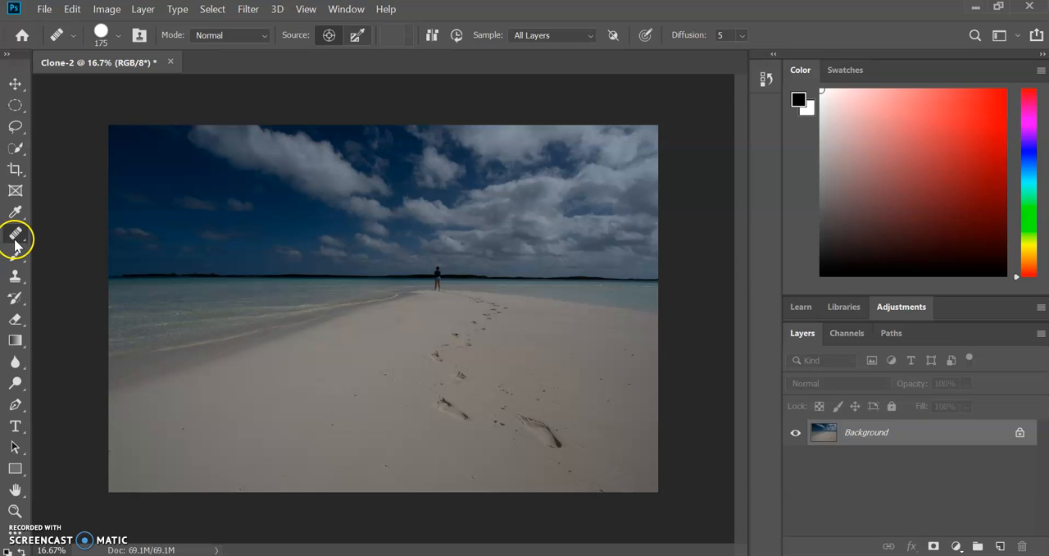
right_click(15, 240)
click(49, 231)
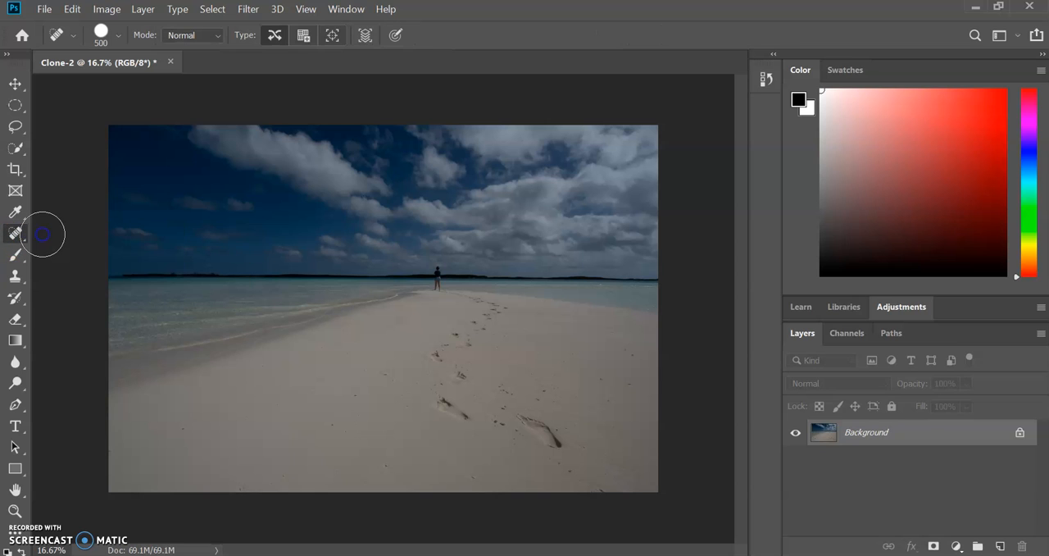
mouse_move(270, 236)
mouse_down()
mouse_move(233, 213)
mouse_move(241, 234)
mouse_move(238, 204)
mouse_up()
drag(363, 277, 346, 270)
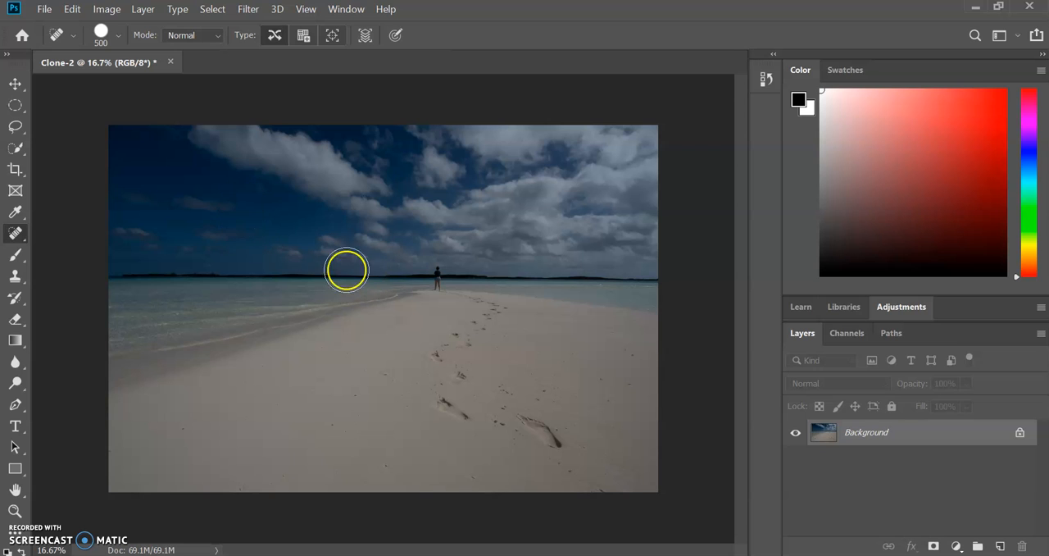
click(192, 207)
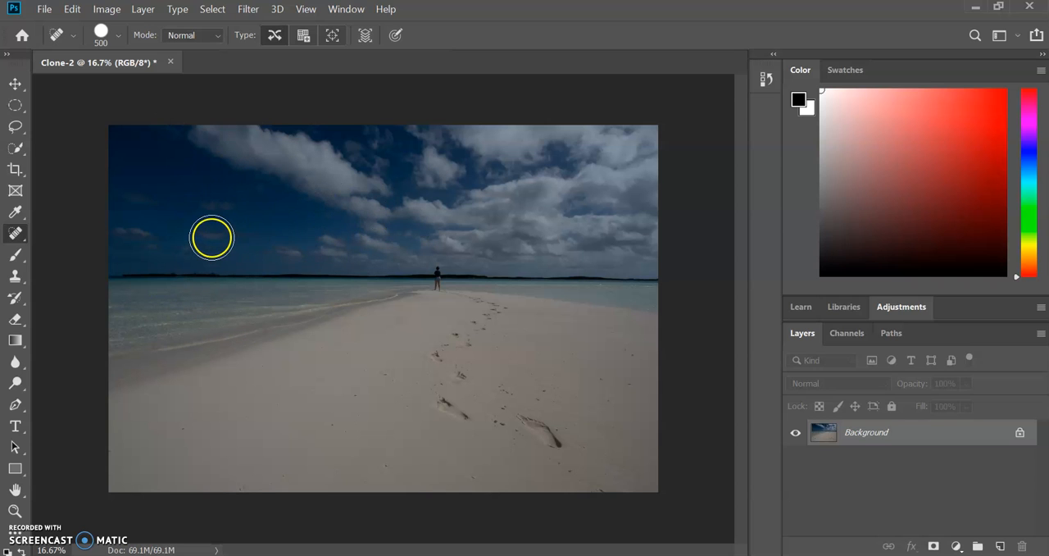
click(211, 237)
click(327, 321)
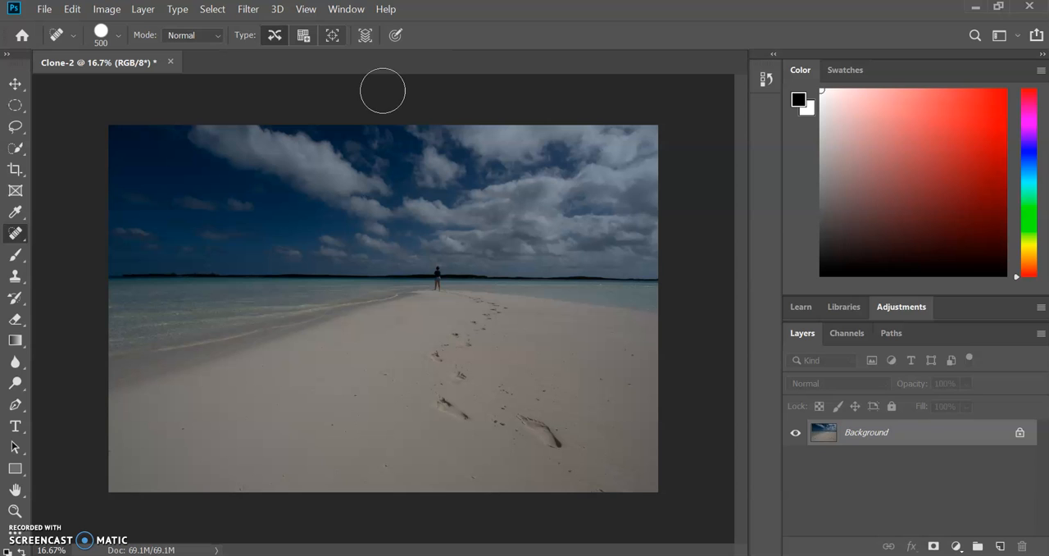
Step: Try the Healing Brush at size 175 on the Background, painting over the sand around the footprints
right_click(17, 237)
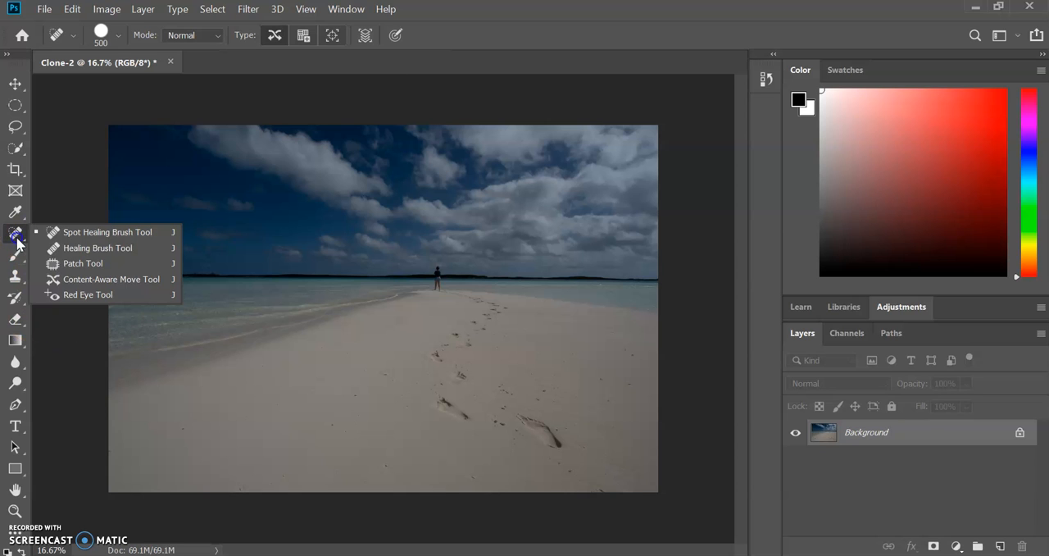
click(65, 244)
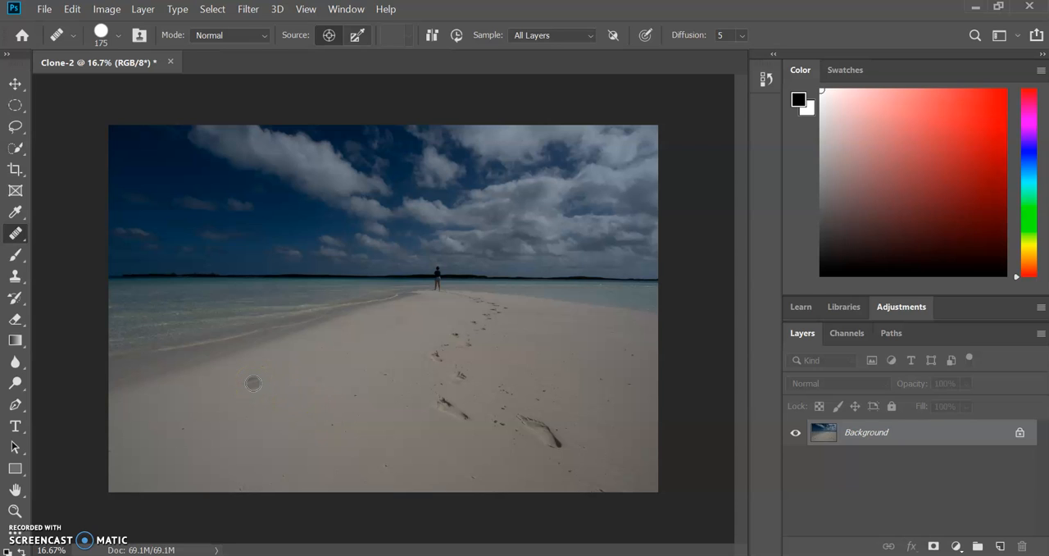
alt+click(213, 388)
mouse_move(205, 388)
mouse_down()
mouse_move(201, 368)
mouse_move(199, 399)
mouse_move(374, 382)
mouse_move(385, 393)
mouse_up()
mouse_move(300, 387)
mouse_down()
mouse_move(382, 359)
mouse_move(387, 376)
mouse_move(374, 388)
mouse_move(396, 398)
mouse_move(550, 424)
mouse_move(524, 420)
mouse_up()
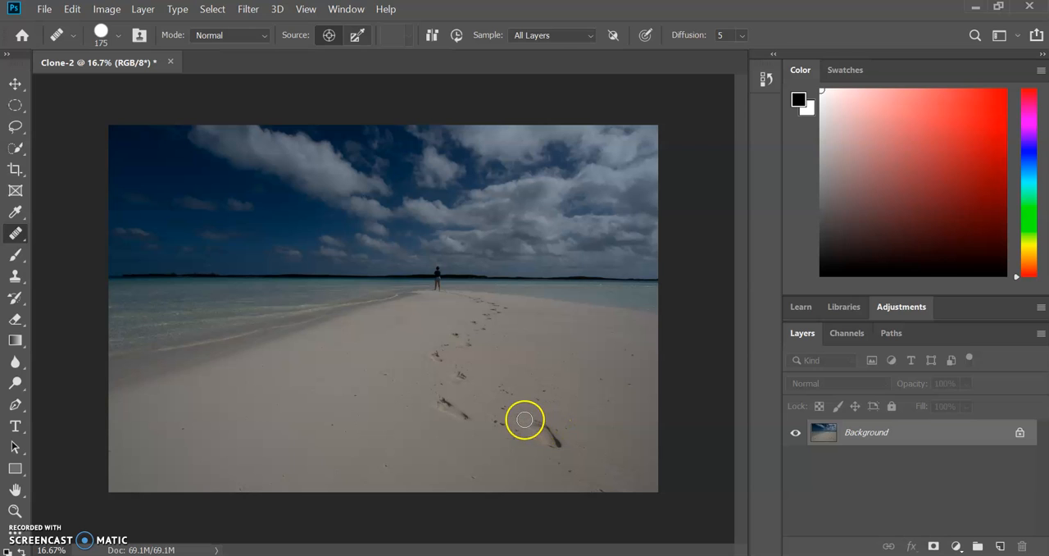
mouse_move(296, 402)
mouse_down()
mouse_move(304, 461)
mouse_move(280, 411)
mouse_move(330, 451)
mouse_move(285, 421)
mouse_move(324, 451)
mouse_move(314, 424)
mouse_move(291, 414)
mouse_move(313, 446)
mouse_move(291, 418)
mouse_move(270, 420)
mouse_move(310, 448)
mouse_move(314, 434)
mouse_move(279, 413)
mouse_move(302, 432)
mouse_move(314, 426)
mouse_move(294, 432)
mouse_move(316, 446)
mouse_up()
click(387, 442)
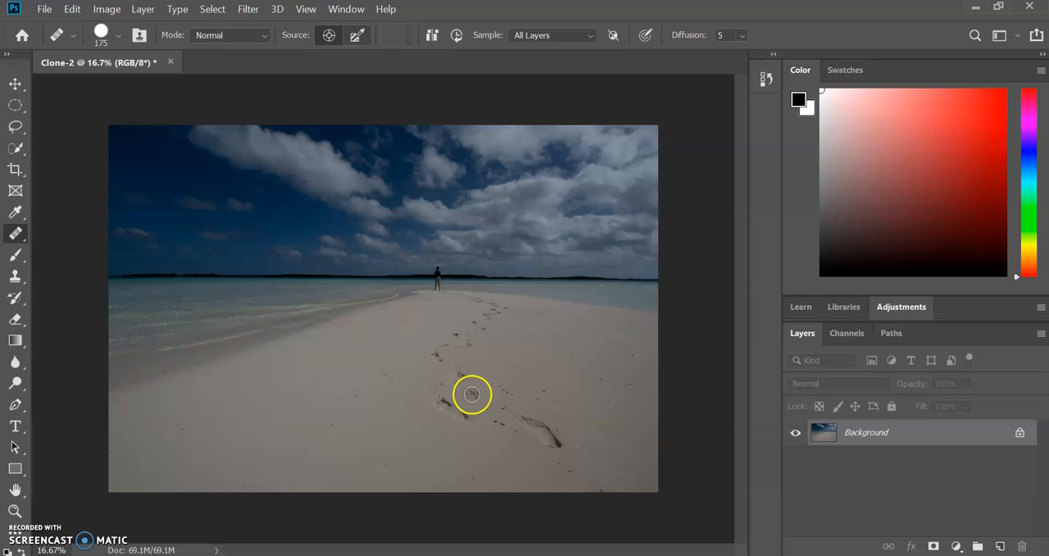
Step: Add two blank layers above the Background and delete the upper one
click(1000, 546)
click(1001, 546)
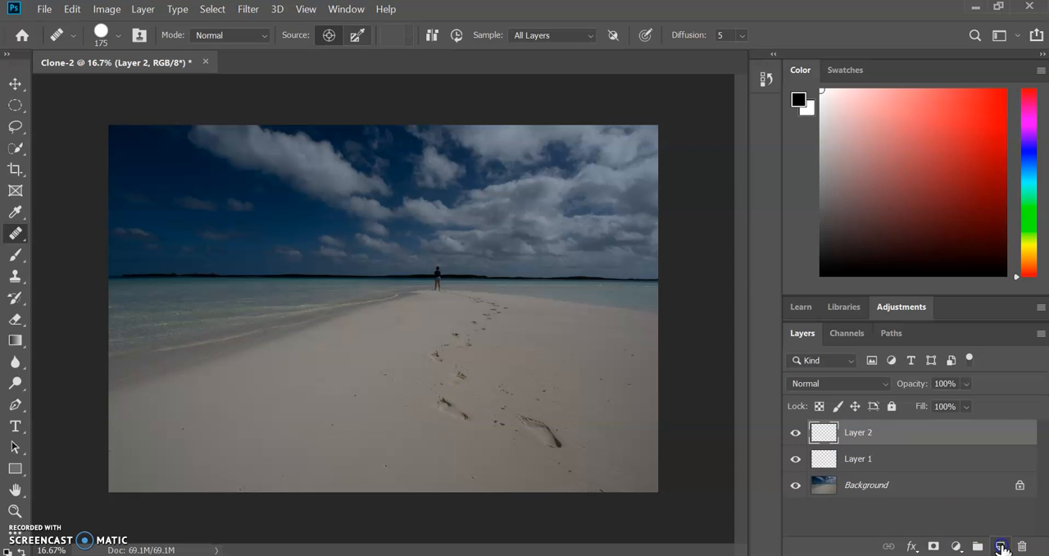
key(Delete)
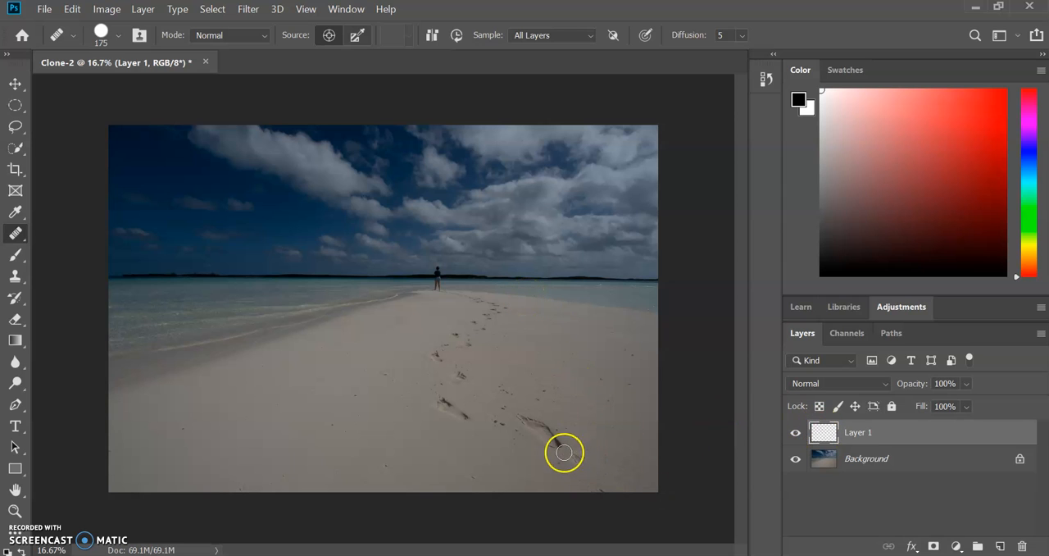
Step: Paint copies of the footprints onto the open sand and across the sky on Layer 1 with the Healing Brush
click(334, 457)
mouse_move(334, 457)
mouse_down()
mouse_move(342, 475)
mouse_move(328, 423)
mouse_up()
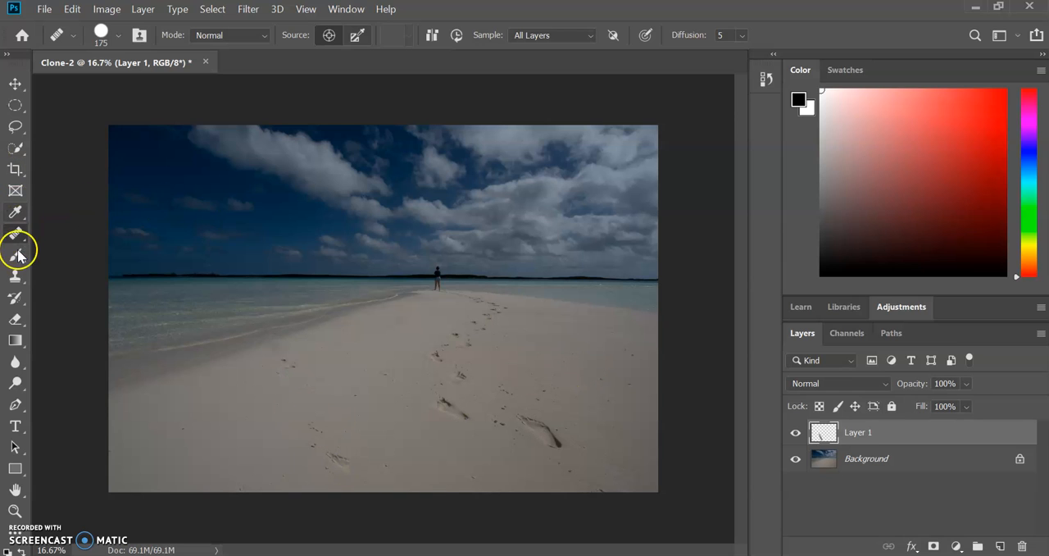
mouse_move(314, 253)
mouse_down()
mouse_move(292, 199)
mouse_move(344, 138)
mouse_up()
mouse_move(353, 361)
mouse_down()
mouse_move(368, 312)
mouse_move(514, 269)
mouse_move(611, 304)
mouse_up()
Step: Toggle Layer 1's visibility to compare the painted copies with the original, and delete the layer
click(795, 433)
click(796, 433)
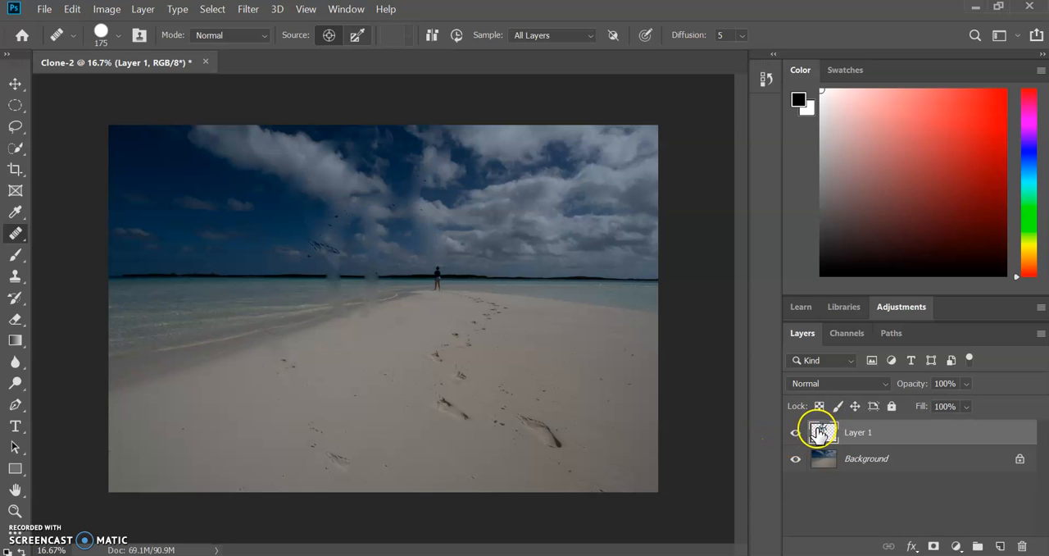
click(796, 434)
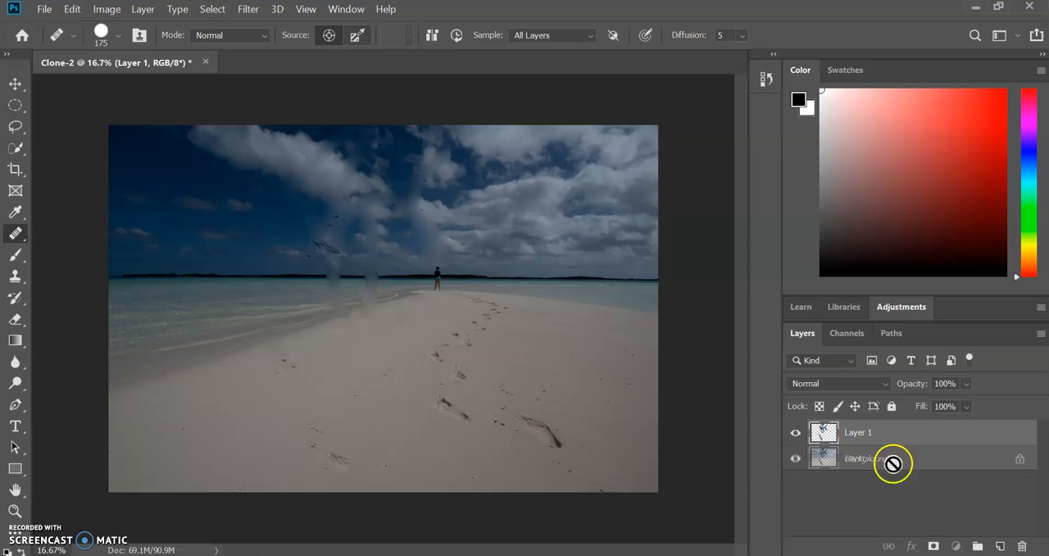
drag(977, 548, 1022, 547)
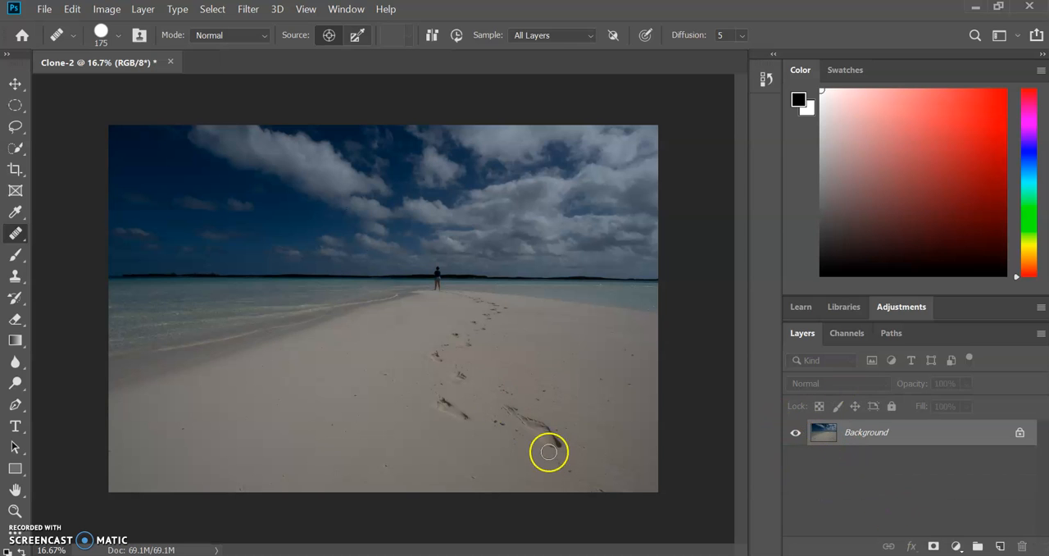
Step: Paint Healing Brush strokes directly on the Background around the large nearest footprint
drag(557, 429, 581, 443)
drag(494, 455, 535, 436)
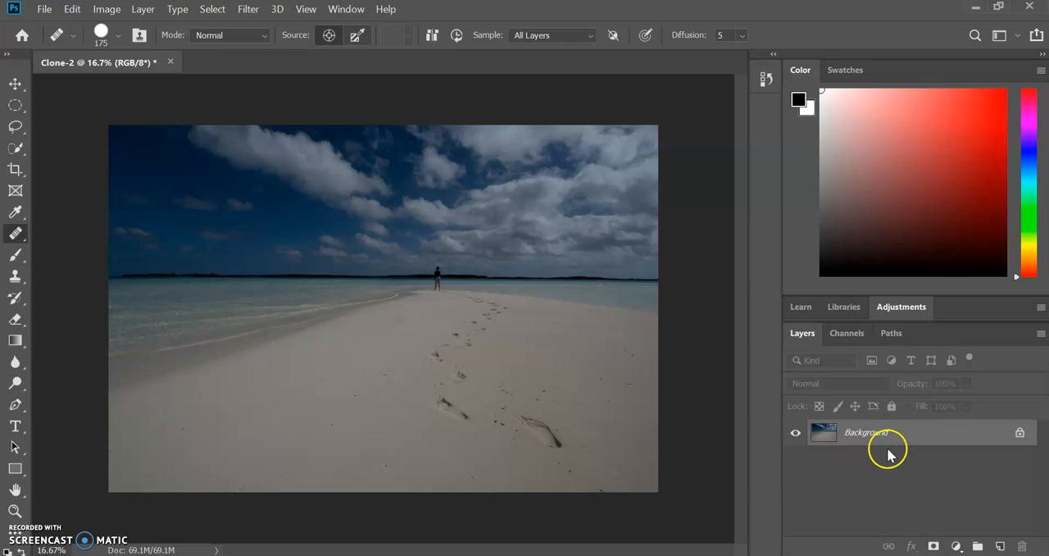
Step: Add a blank layer and try to clone the nearest footprint onto the open sand with the Clone Stamp sampling the current layer
click(1000, 546)
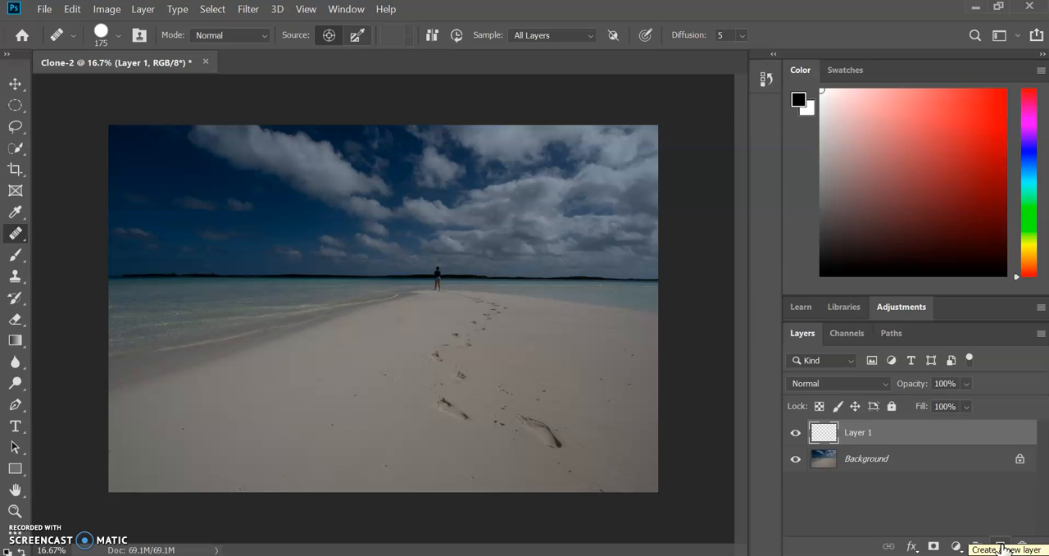
click(13, 280)
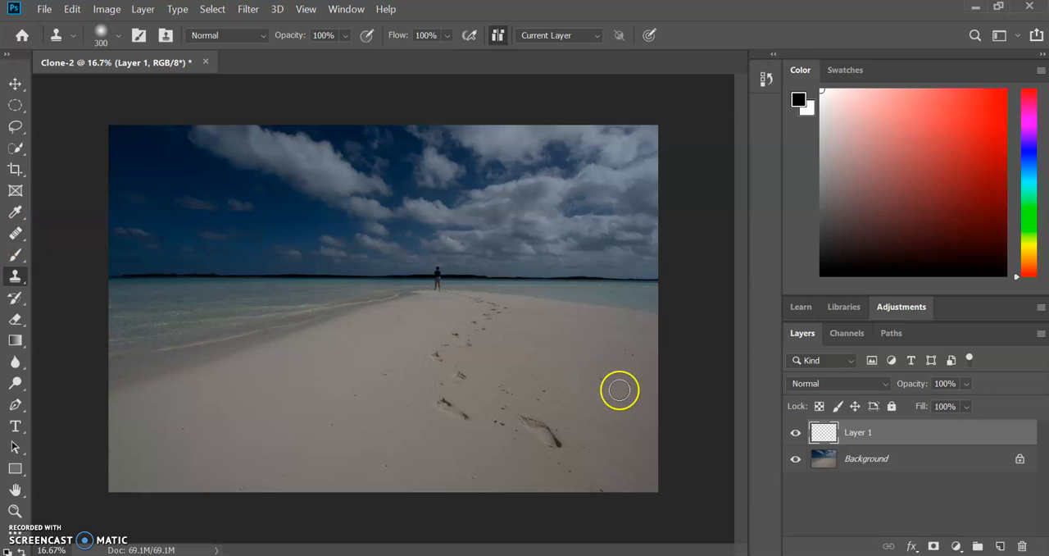
key(alt)
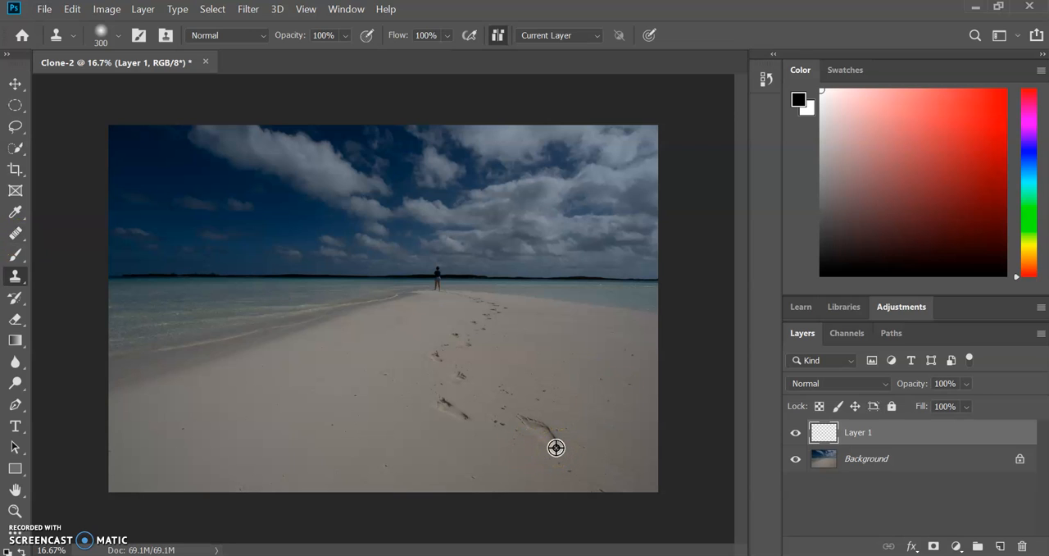
click(281, 435)
mouse_move(280, 432)
mouse_down()
mouse_move(234, 444)
mouse_move(296, 451)
mouse_move(249, 420)
mouse_move(264, 406)
mouse_move(278, 419)
mouse_move(279, 456)
mouse_move(261, 416)
mouse_up()
mouse_move(272, 421)
mouse_down()
mouse_move(277, 465)
mouse_move(238, 425)
mouse_move(253, 446)
mouse_move(281, 443)
mouse_up()
mouse_move(237, 418)
mouse_down()
mouse_move(258, 457)
mouse_move(221, 438)
mouse_move(216, 445)
mouse_move(273, 404)
mouse_move(256, 389)
mouse_move(249, 424)
mouse_up()
mouse_move(282, 415)
mouse_down()
mouse_move(299, 443)
mouse_move(260, 433)
mouse_up()
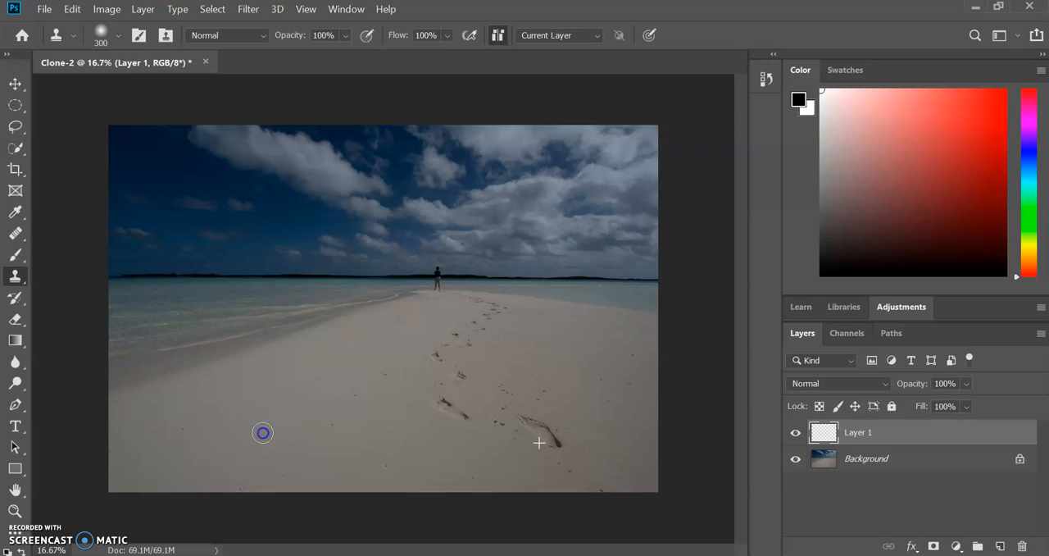
Step: Hide the Background and paint a test Clone Stamp stroke on the empty Layer 1
click(795, 458)
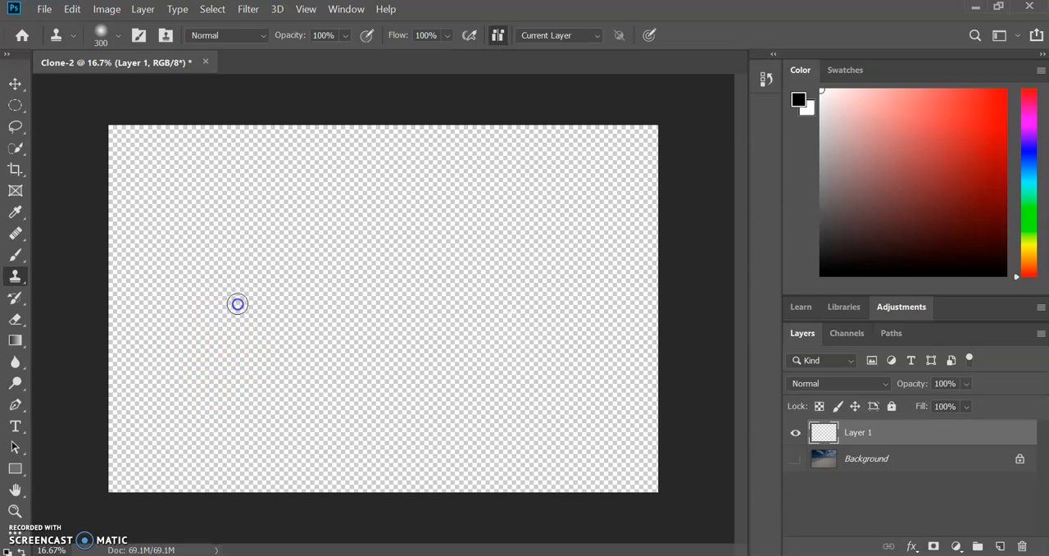
mouse_move(245, 288)
mouse_down()
mouse_move(255, 333)
mouse_move(230, 298)
mouse_move(243, 285)
mouse_move(228, 326)
mouse_up()
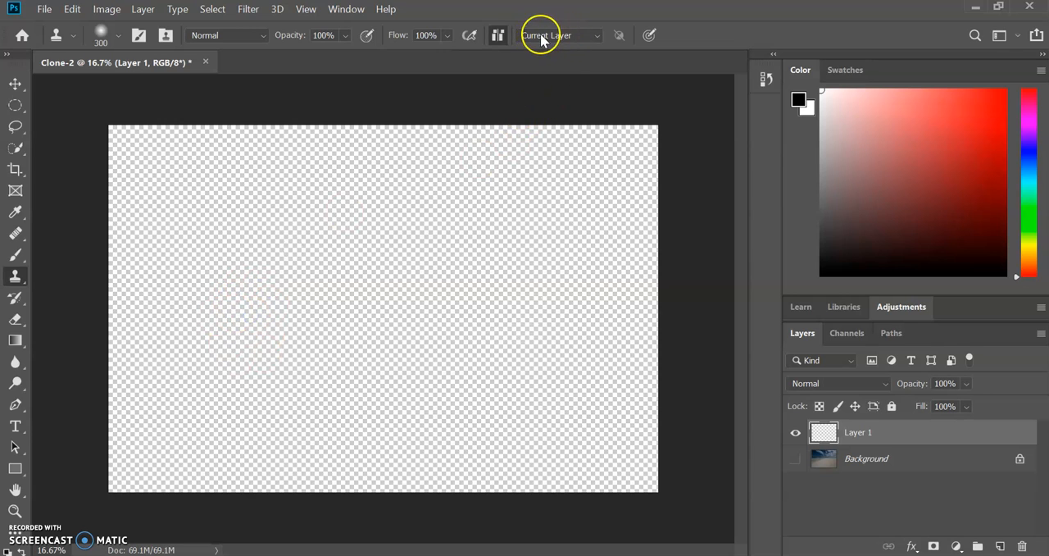
Step: Set the Clone Stamp to sample All Layers and show the Background again
click(598, 36)
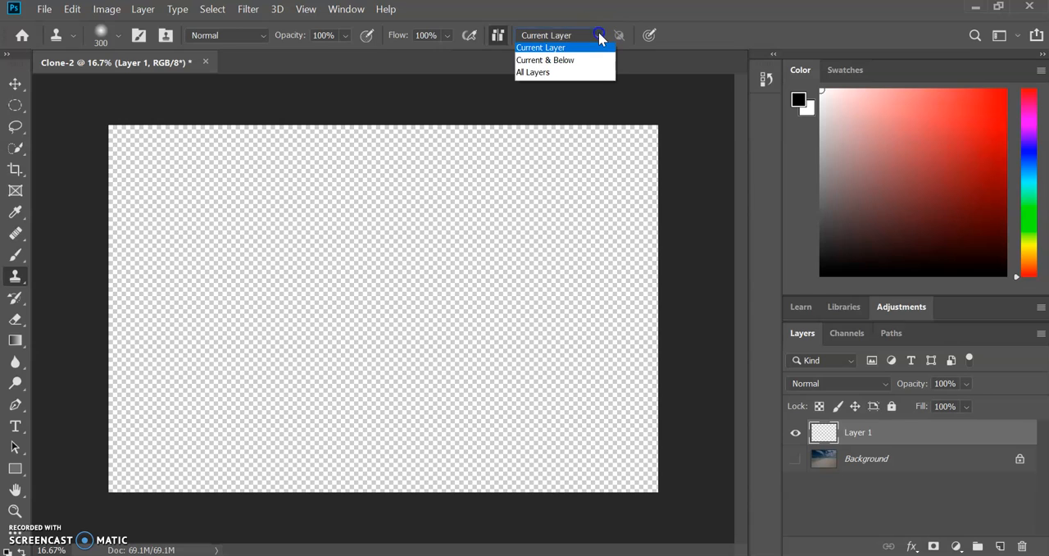
click(547, 74)
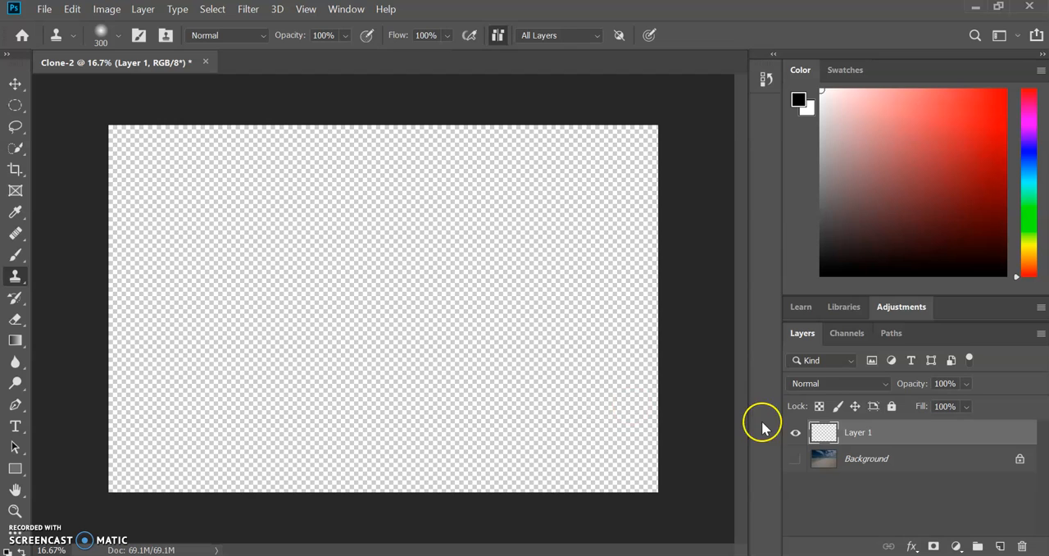
click(797, 459)
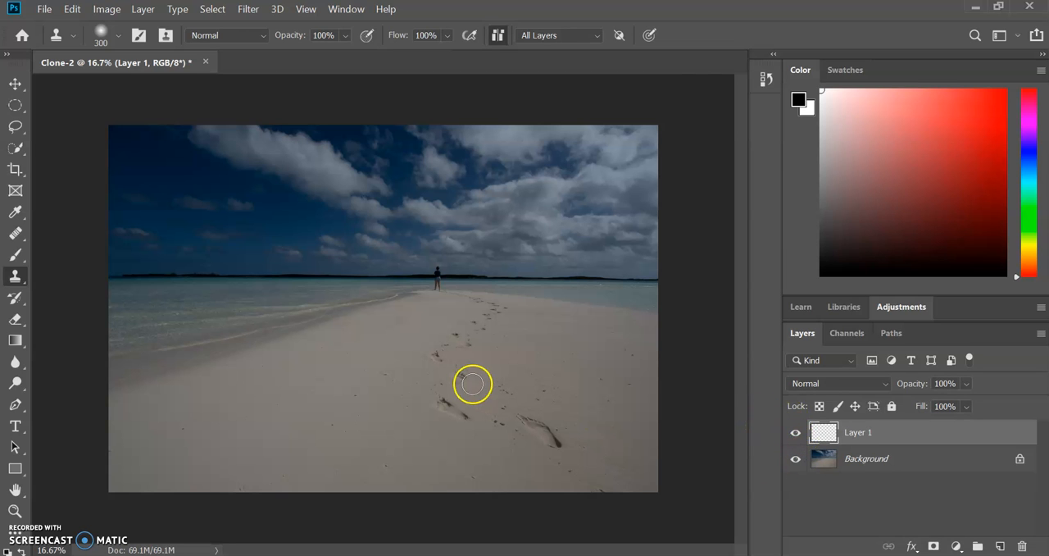
Step: Undo the test clone strokes, the visibility changes and the added layer, leaving only the Background
key(ctrl+z)
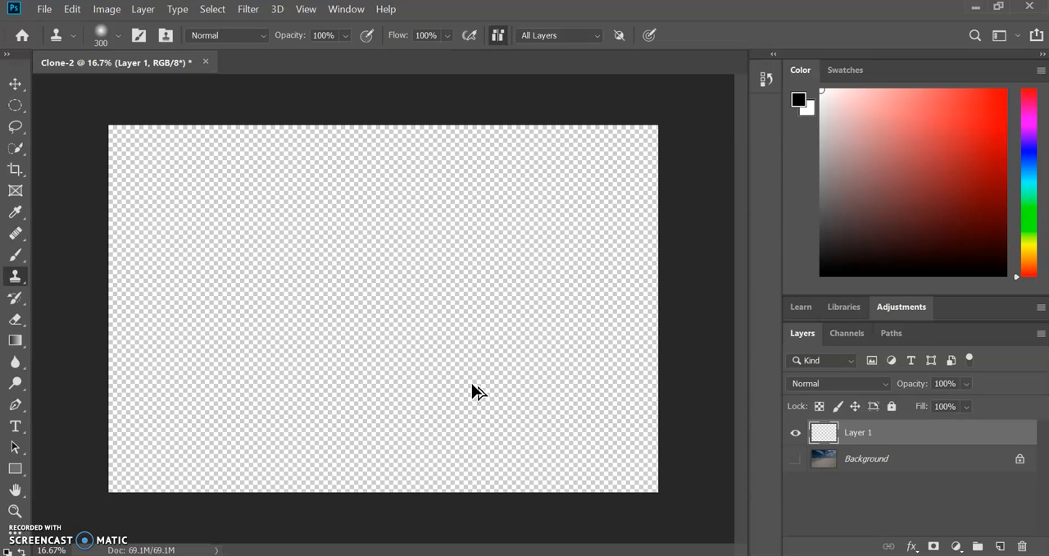
click(72, 11)
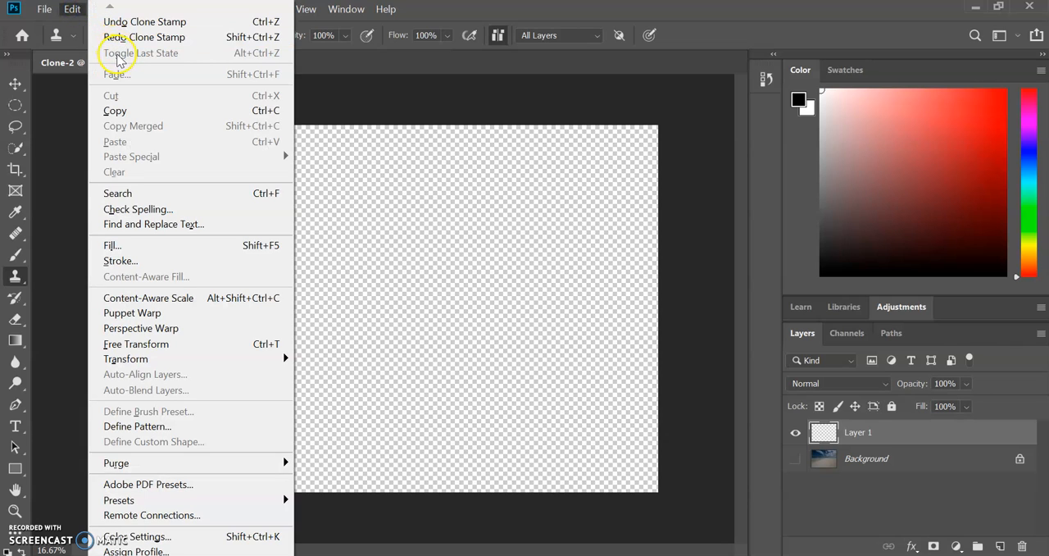
click(138, 22)
click(72, 10)
click(116, 25)
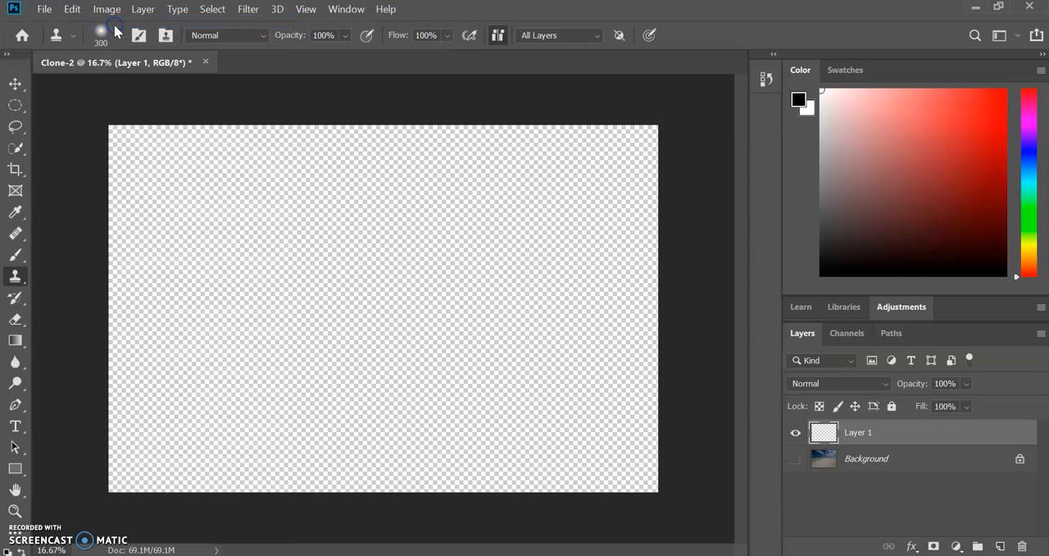
key(ctrl+z)
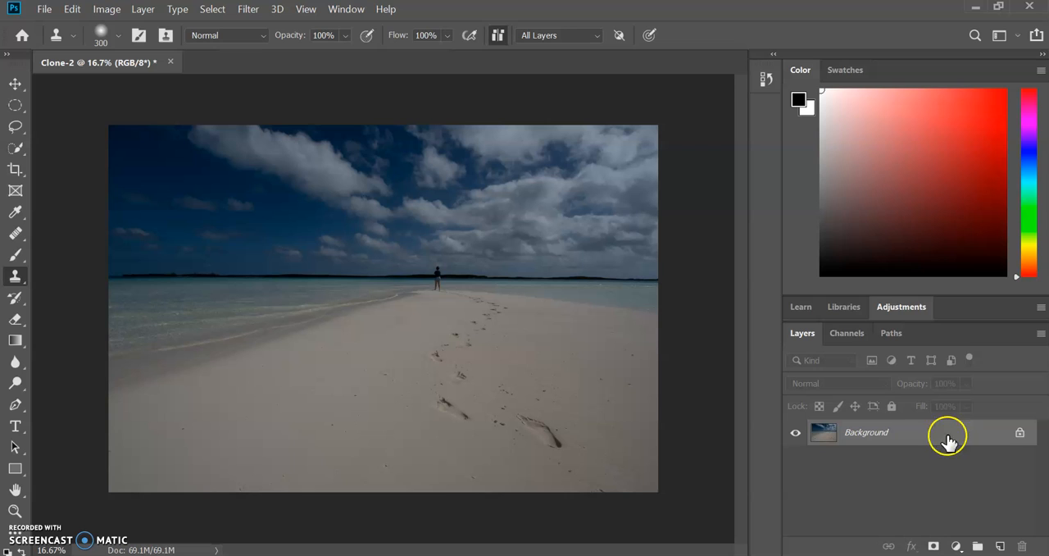
Step: Add a blank layer and clone the large nearest footprint onto the empty sand at the lower left of the photo
click(1000, 546)
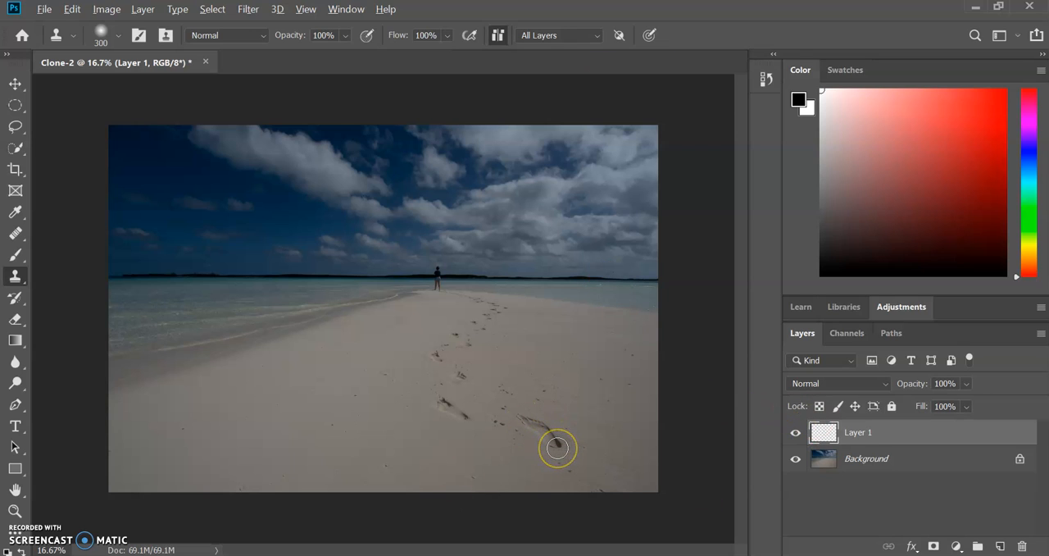
alt+click(556, 445)
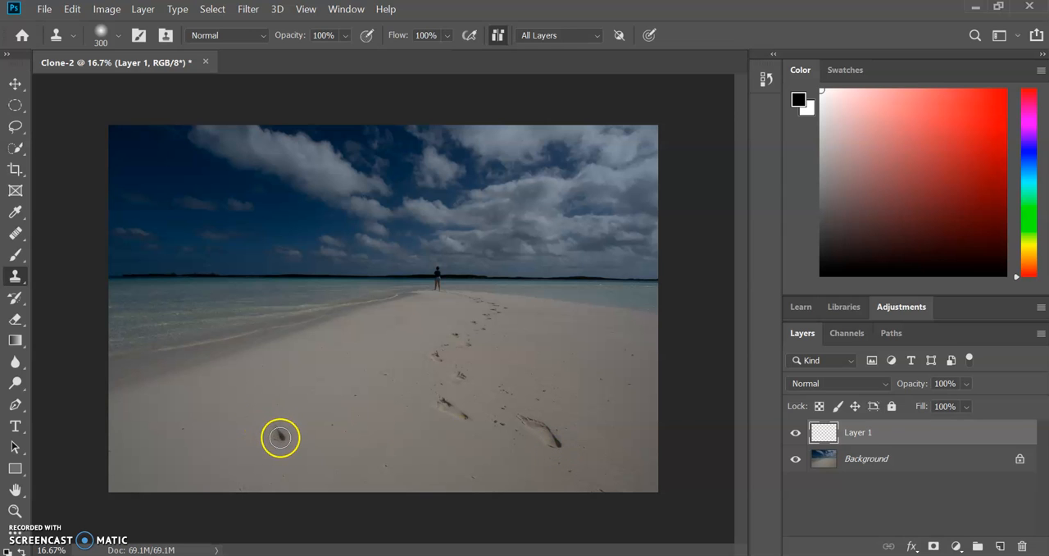
mouse_move(280, 438)
mouse_down()
mouse_move(259, 400)
mouse_move(253, 420)
mouse_move(272, 440)
mouse_move(234, 396)
mouse_move(263, 435)
mouse_move(281, 415)
mouse_move(300, 440)
mouse_up()
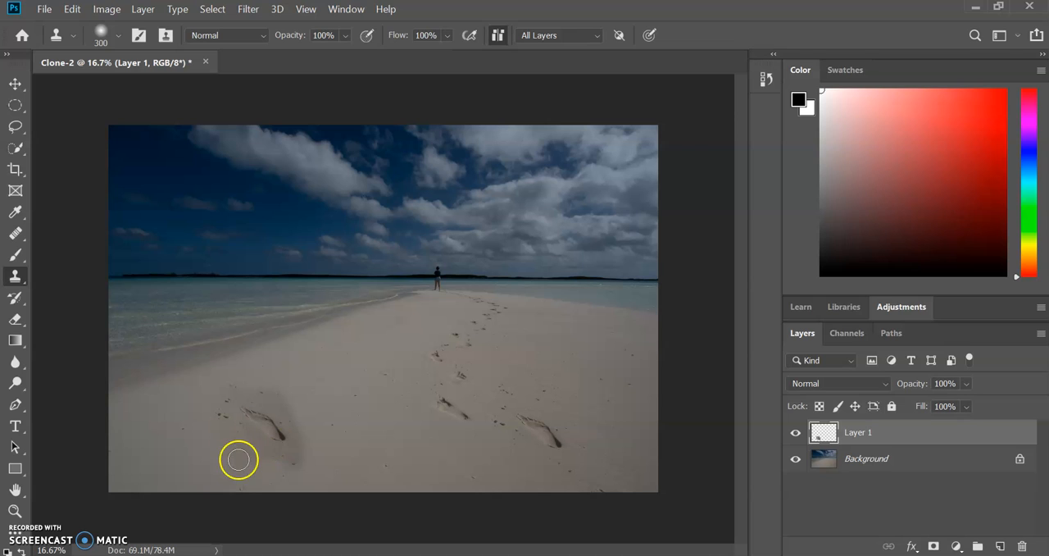
Step: Paint a second copy of the large footprint with the Healing Brush on the sand between the cloned and original footprints
click(14, 236)
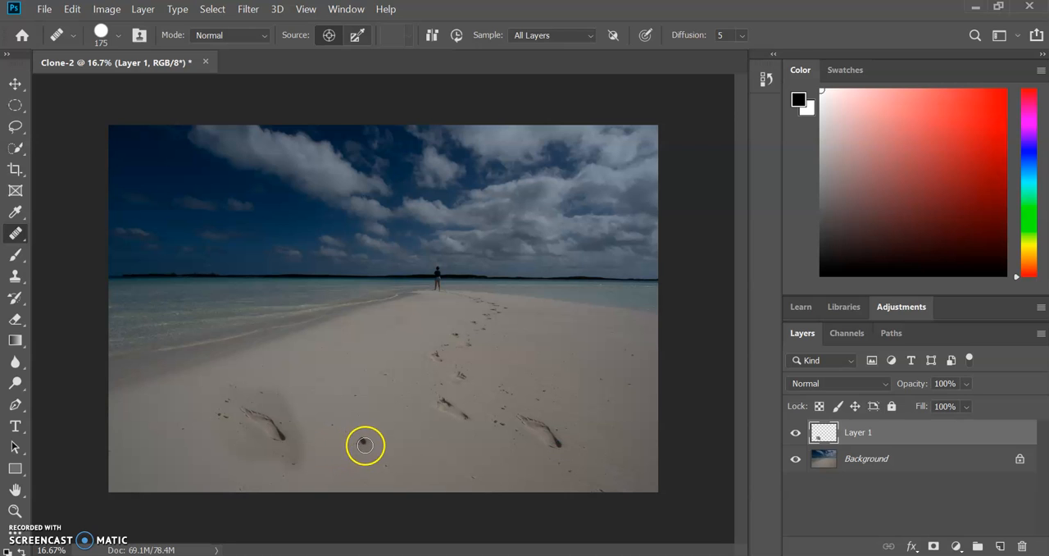
drag(373, 446, 353, 431)
mouse_move(335, 388)
mouse_down()
mouse_move(374, 427)
mouse_move(382, 453)
mouse_up()
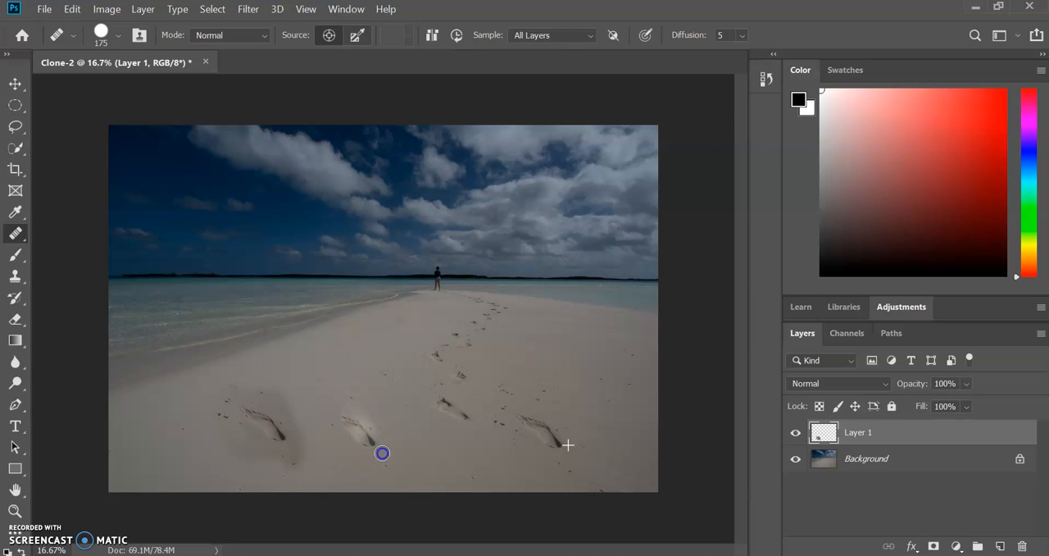
Step: Finish the healed copy of the large footprint and undo both footprint copies on Layer 1
drag(327, 409, 364, 451)
drag(365, 458, 367, 459)
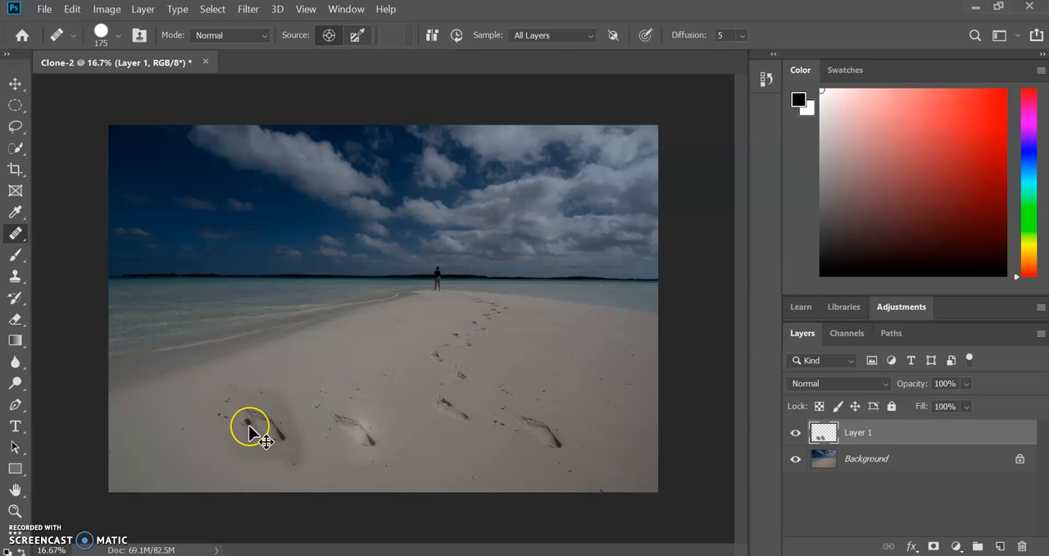
key(ctrl+z)
key(ctrl+z)
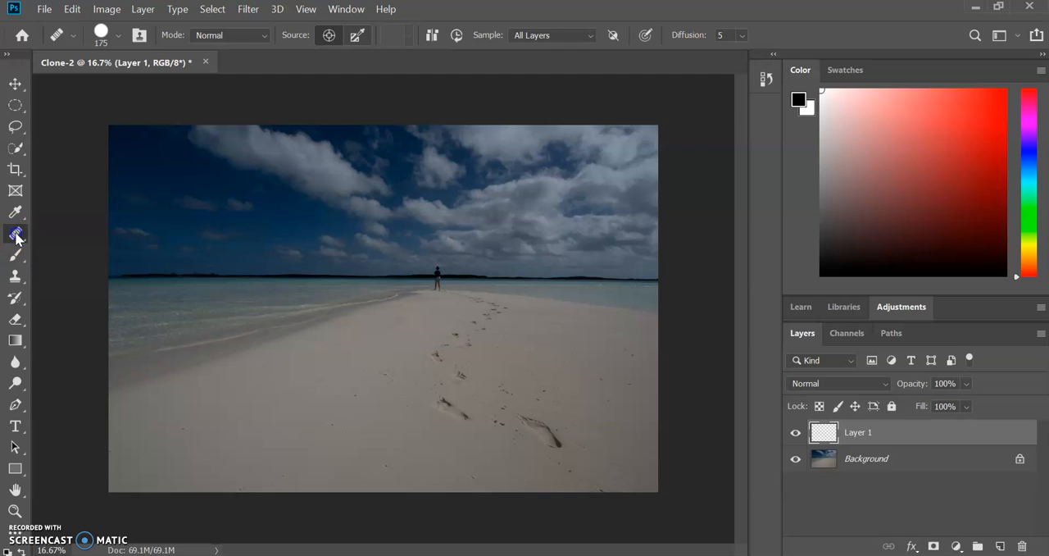
Step: Sample the large footprint's heel with the Healing Brush and paint copies of the three nearest footprints onto the empty sand to their left
alt+click(556, 445)
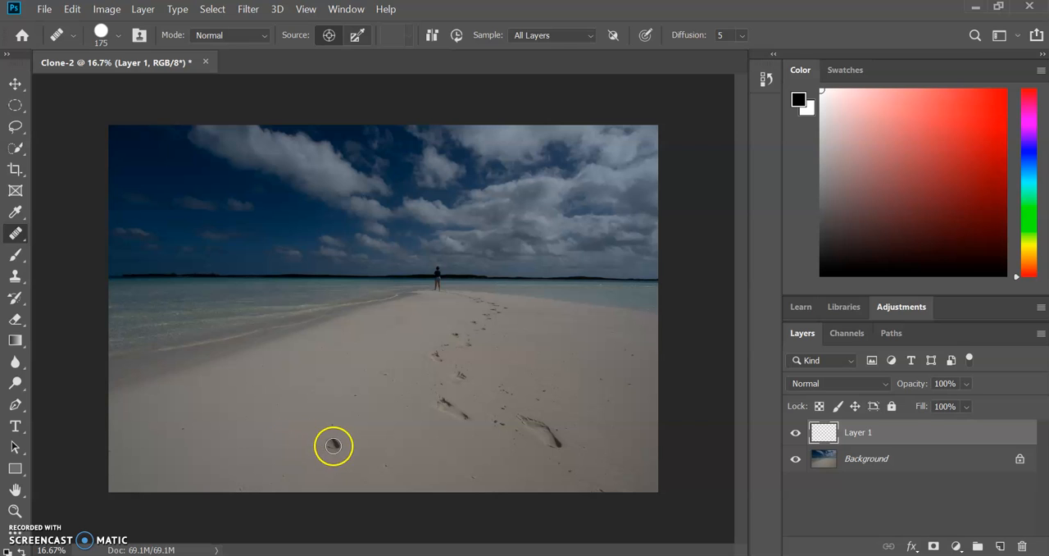
mouse_move(331, 444)
mouse_down()
mouse_move(326, 450)
mouse_move(311, 408)
mouse_move(303, 421)
mouse_up()
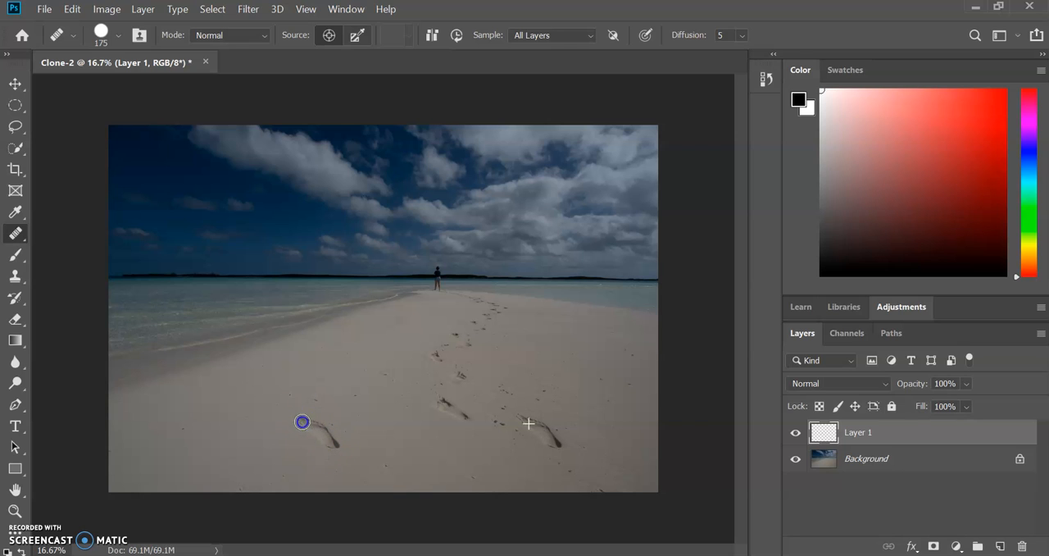
drag(221, 408, 235, 422)
click(249, 386)
drag(331, 447, 331, 447)
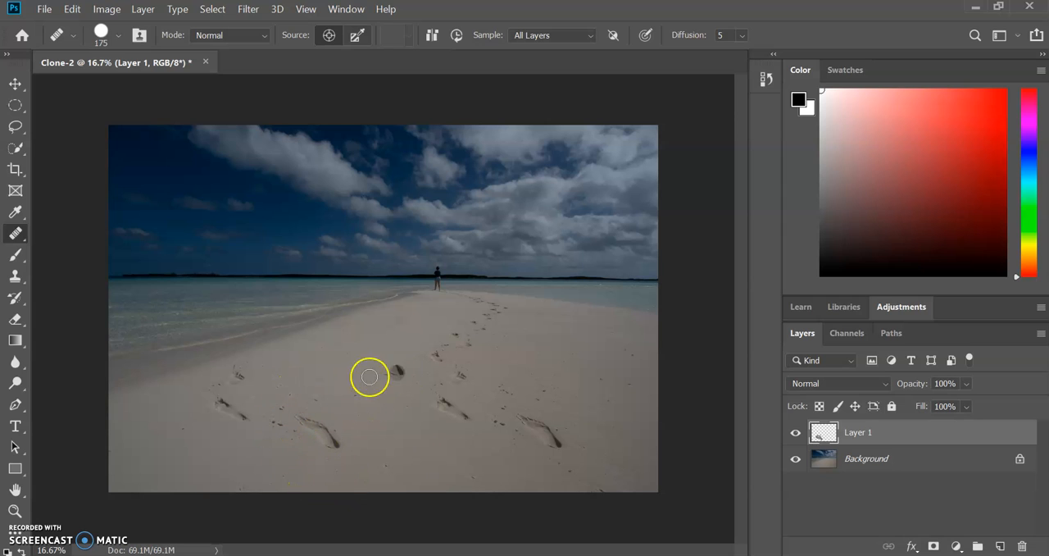
Step: Try to clean up the sand just above the copied large footprint with the Spot Healing Brush at size 175
right_click(16, 234)
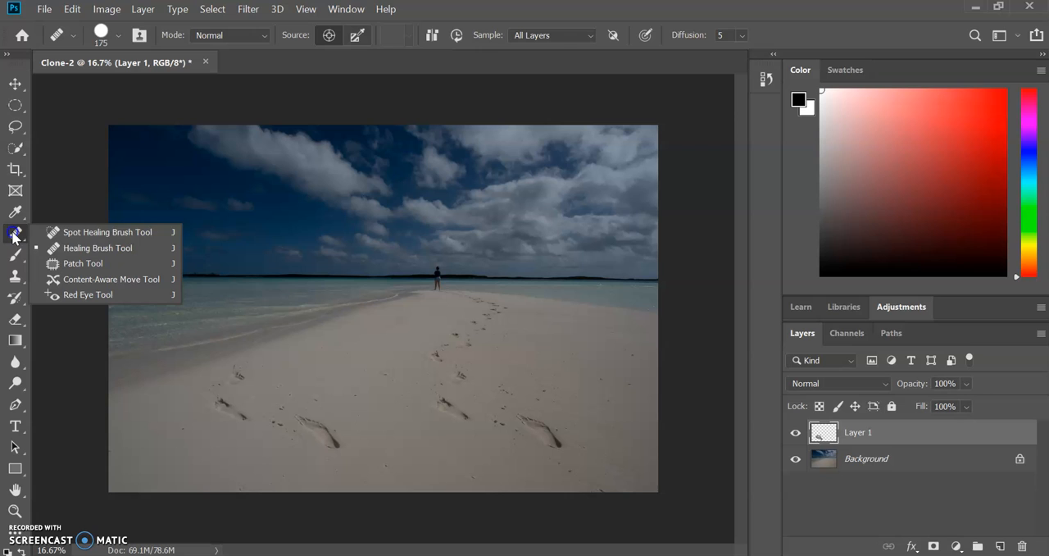
click(79, 233)
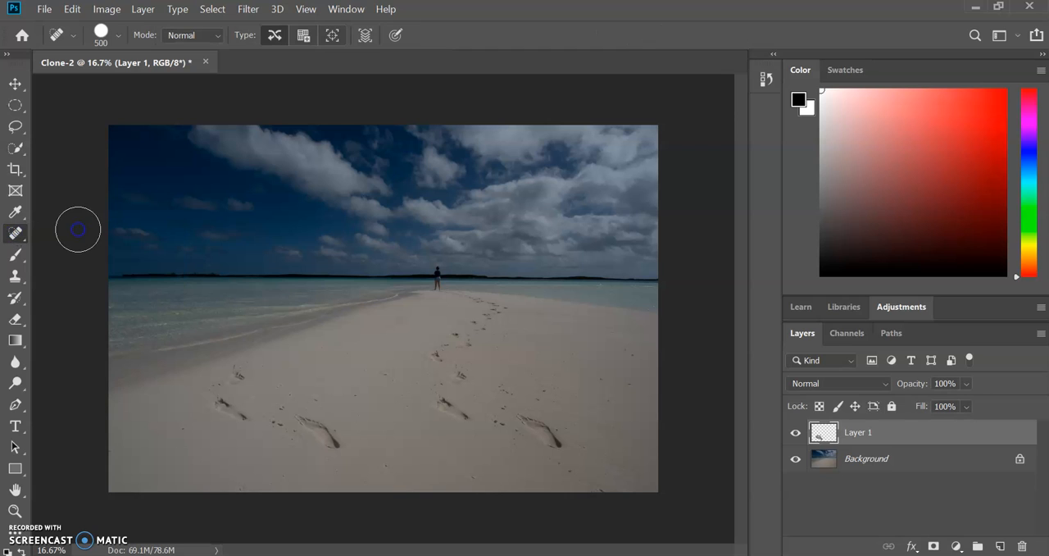
click(315, 399)
click(291, 397)
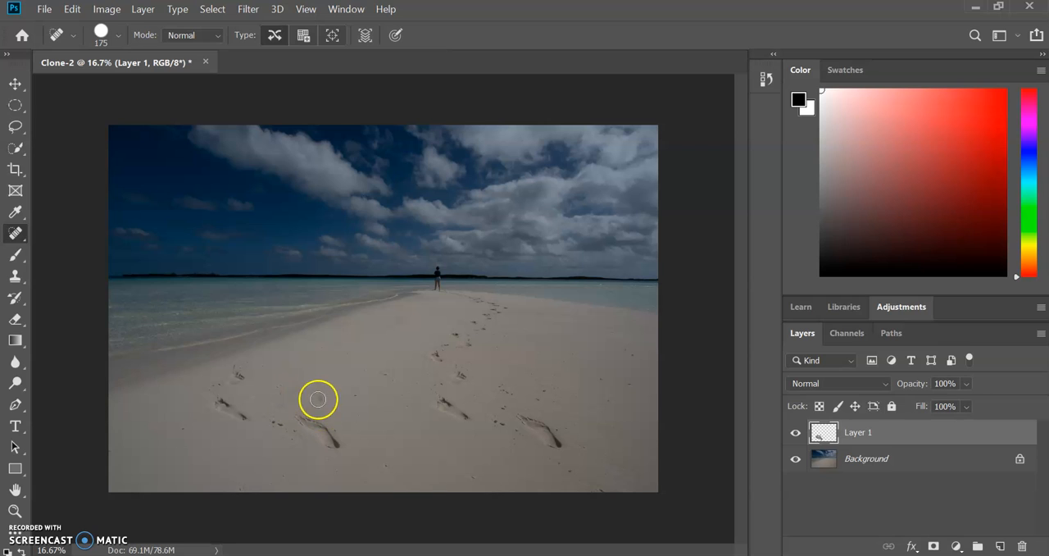
click(275, 385)
drag(305, 394, 319, 399)
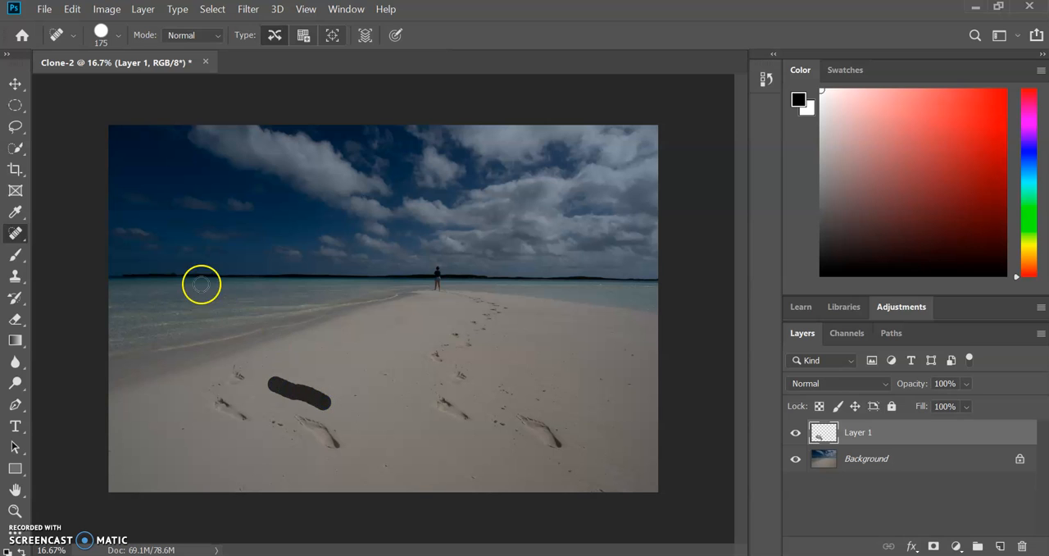
Step: Retouch the smudge above the copied large footprint and the specks beside it with the Healing Brush
right_click(15, 236)
click(74, 245)
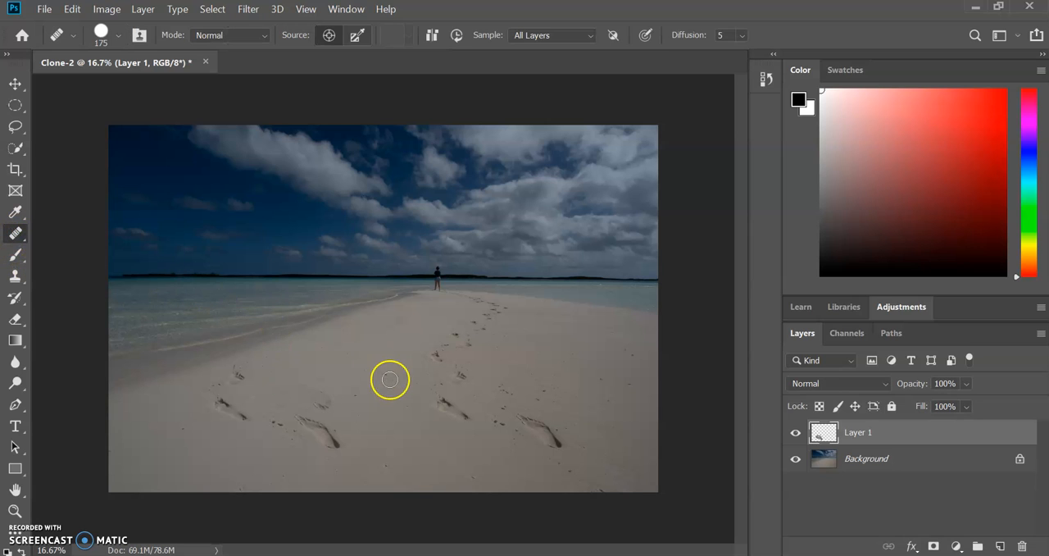
alt+click(330, 379)
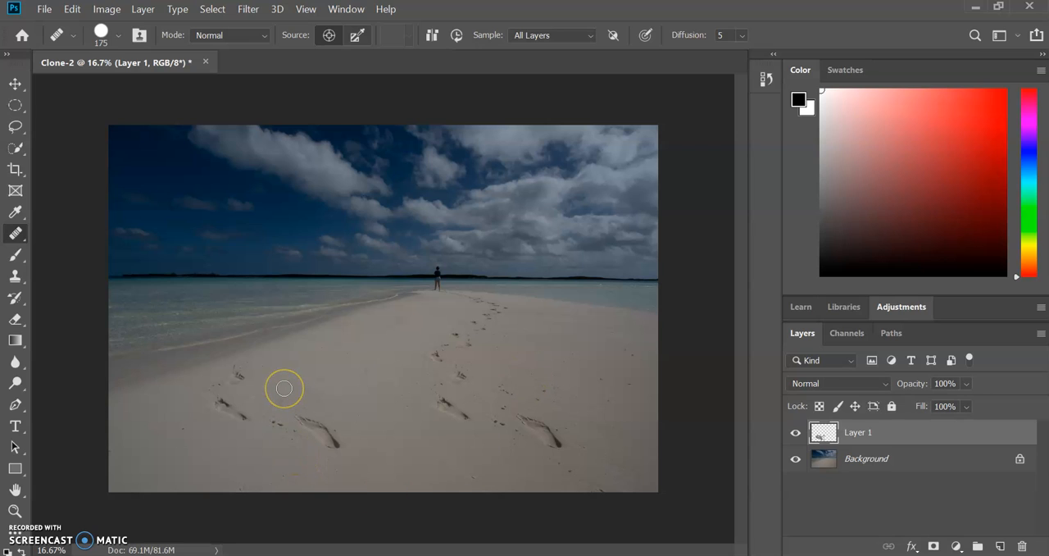
drag(277, 422, 285, 427)
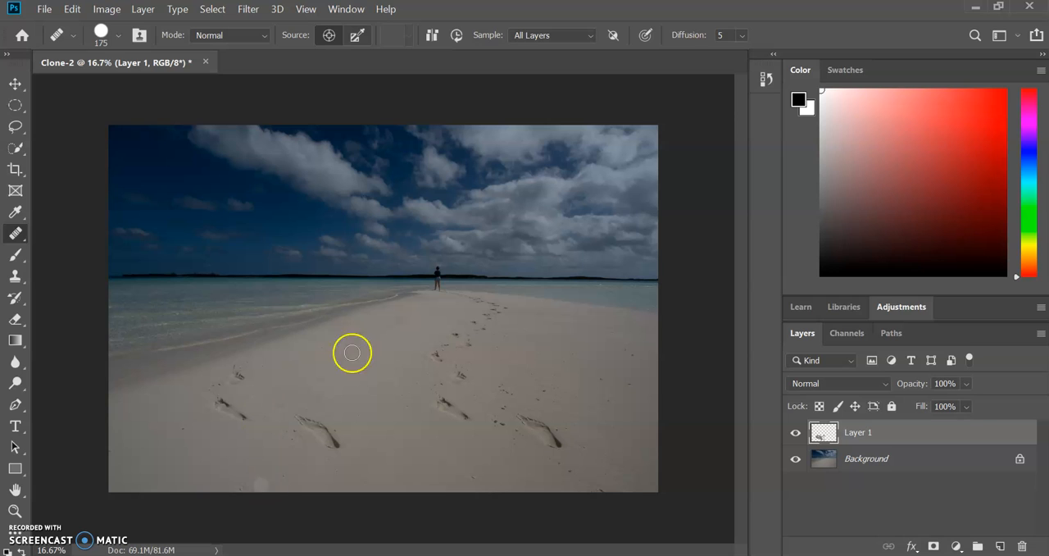
Step: Sample the standing woman's feet with the Clone Stamp and clone her whole figure onto the shallow water to her left
click(18, 281)
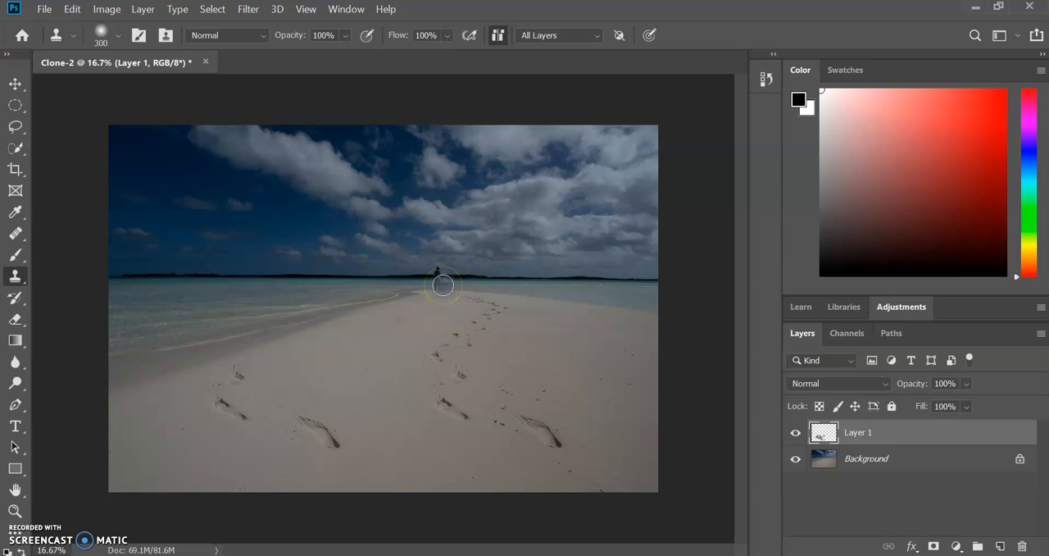
key(ctrl+plus)
key(ctrl+plus)
key(ctrl+plus)
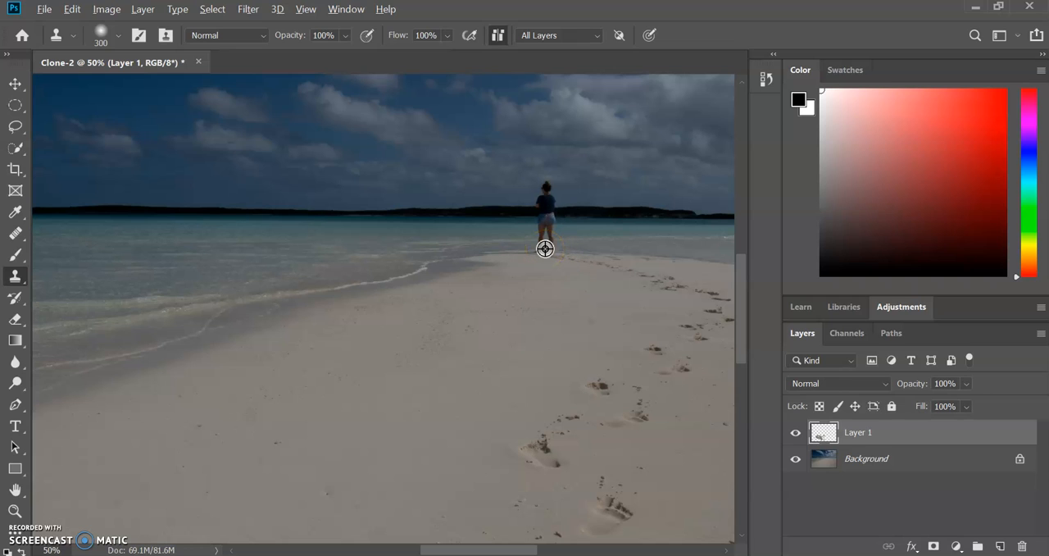
mouse_move(545, 247)
mouse_down()
mouse_move(430, 228)
mouse_move(340, 239)
mouse_up()
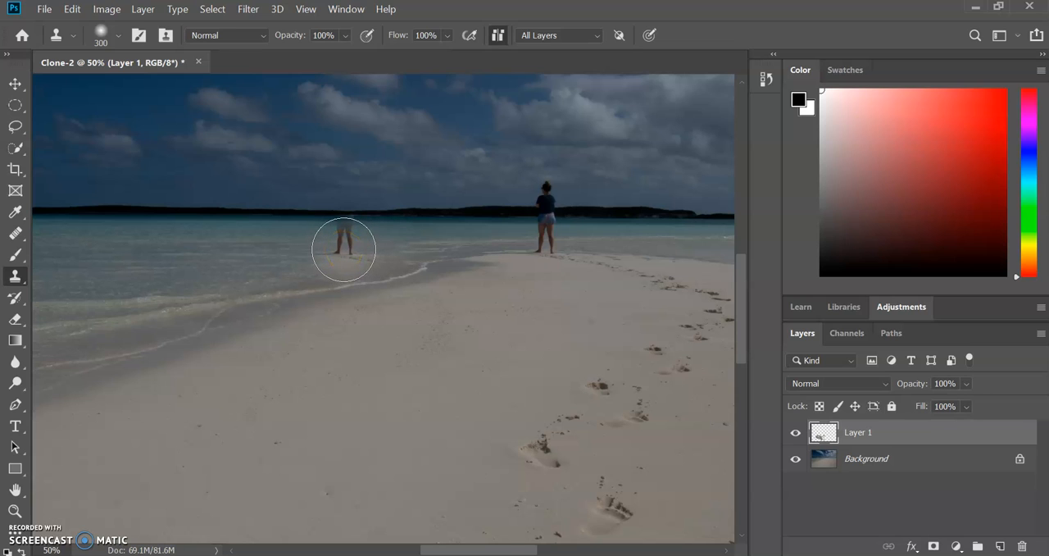
mouse_move(343, 249)
mouse_down()
mouse_move(340, 184)
mouse_move(345, 250)
mouse_move(342, 197)
mouse_move(343, 221)
mouse_up()
drag(447, 294, 502, 287)
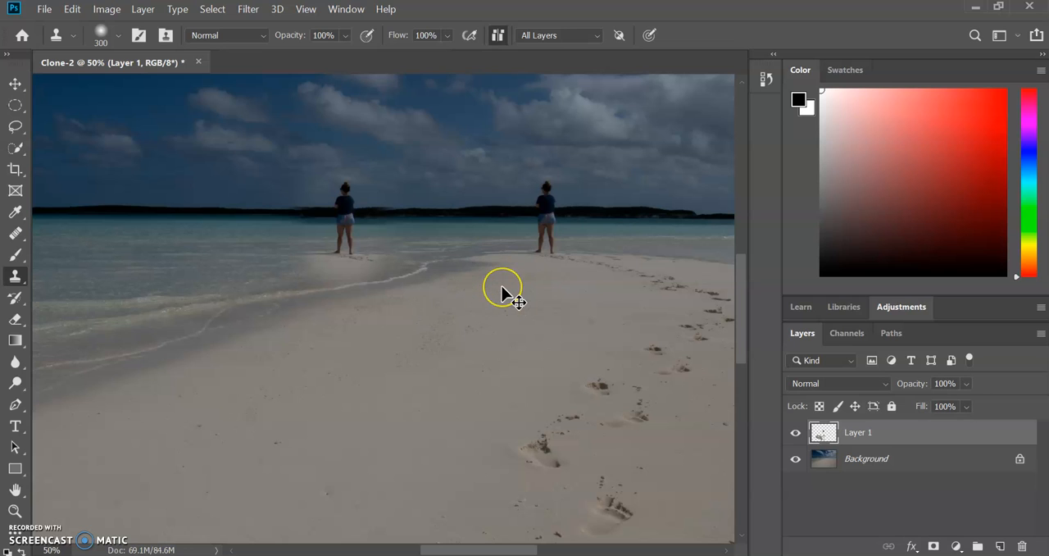
Step: Clone the original standing woman again onto the shoreline to her right, keeping the horizon roughly aligned
key(ctrl+z)
click(527, 513)
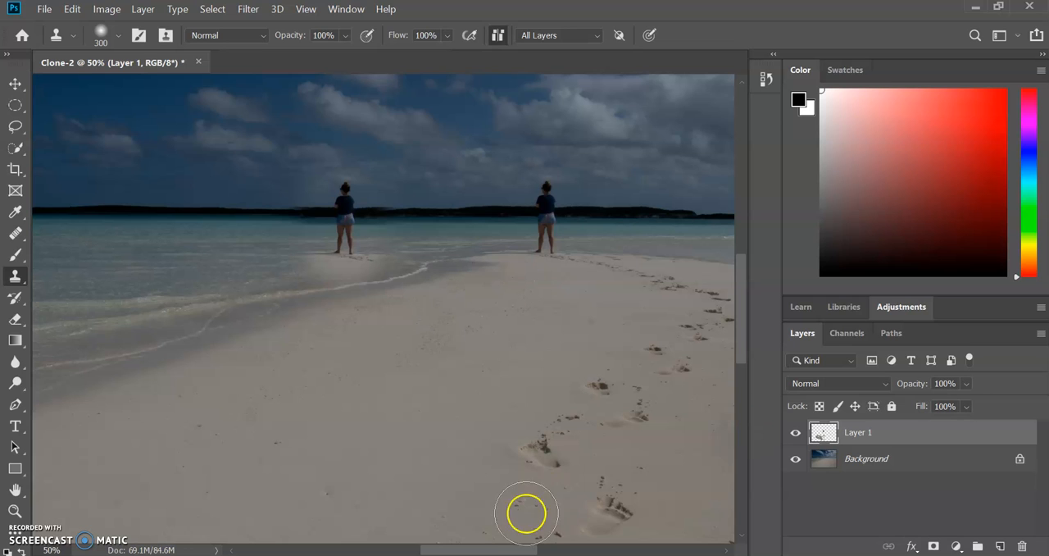
drag(508, 551, 558, 550)
click(267, 329)
mouse_move(267, 329)
mouse_down()
mouse_move(382, 284)
mouse_move(405, 248)
mouse_move(244, 252)
mouse_up()
key(ctrl+z)
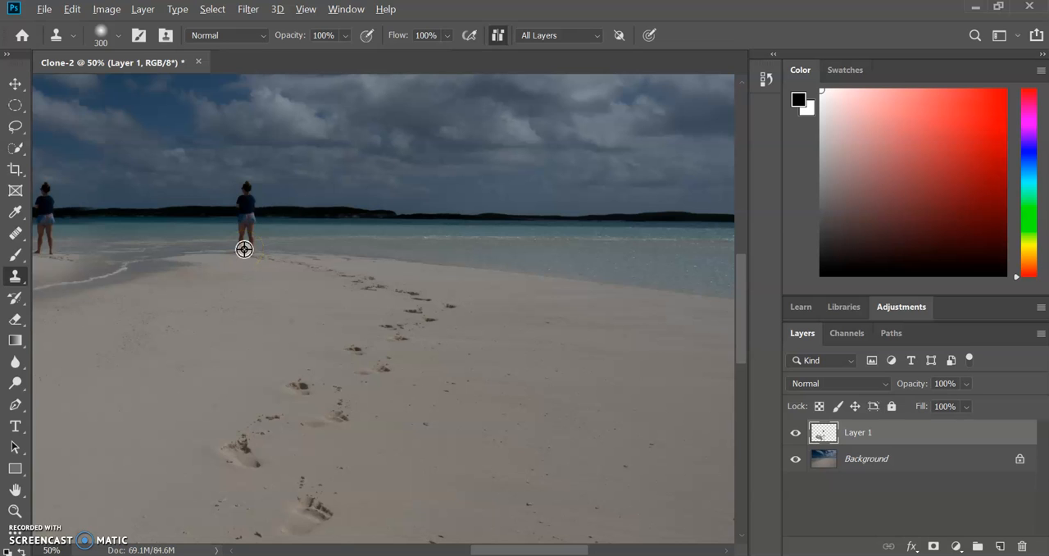
mouse_move(243, 248)
mouse_down()
mouse_move(456, 233)
mouse_move(468, 262)
mouse_move(464, 241)
mouse_move(466, 253)
mouse_move(492, 244)
mouse_move(464, 229)
mouse_move(415, 321)
mouse_move(364, 246)
mouse_move(432, 300)
mouse_move(375, 268)
mouse_move(438, 373)
mouse_move(400, 366)
mouse_move(386, 288)
mouse_move(403, 320)
mouse_move(382, 284)
mouse_move(375, 311)
mouse_move(377, 289)
mouse_move(369, 301)
mouse_move(398, 325)
mouse_move(423, 304)
mouse_up()
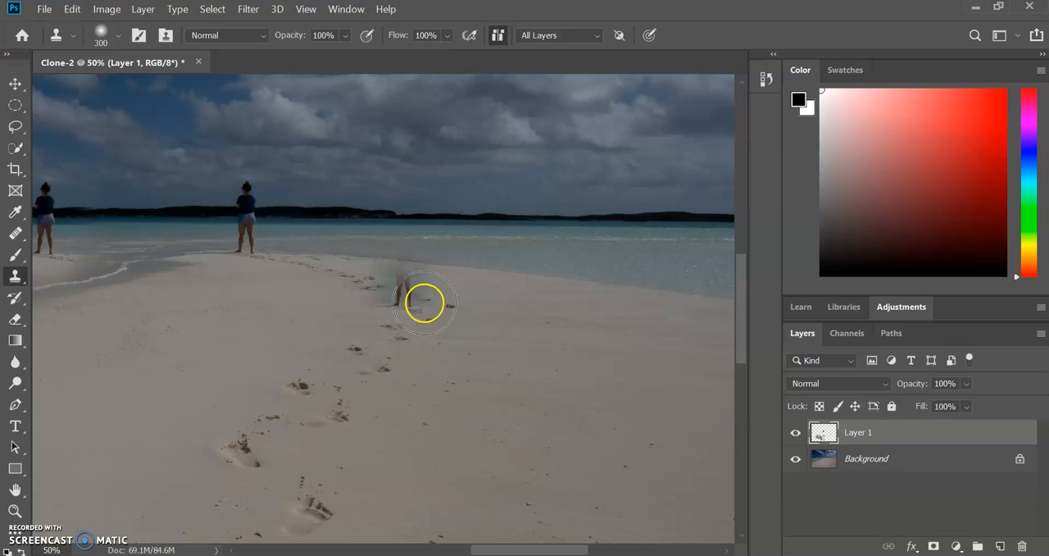
mouse_move(452, 244)
mouse_down()
mouse_move(299, 268)
mouse_move(254, 252)
mouse_move(374, 281)
mouse_move(251, 261)
mouse_move(276, 253)
mouse_move(196, 257)
mouse_move(280, 250)
mouse_move(218, 249)
mouse_move(275, 231)
mouse_move(242, 230)
mouse_move(450, 232)
mouse_up()
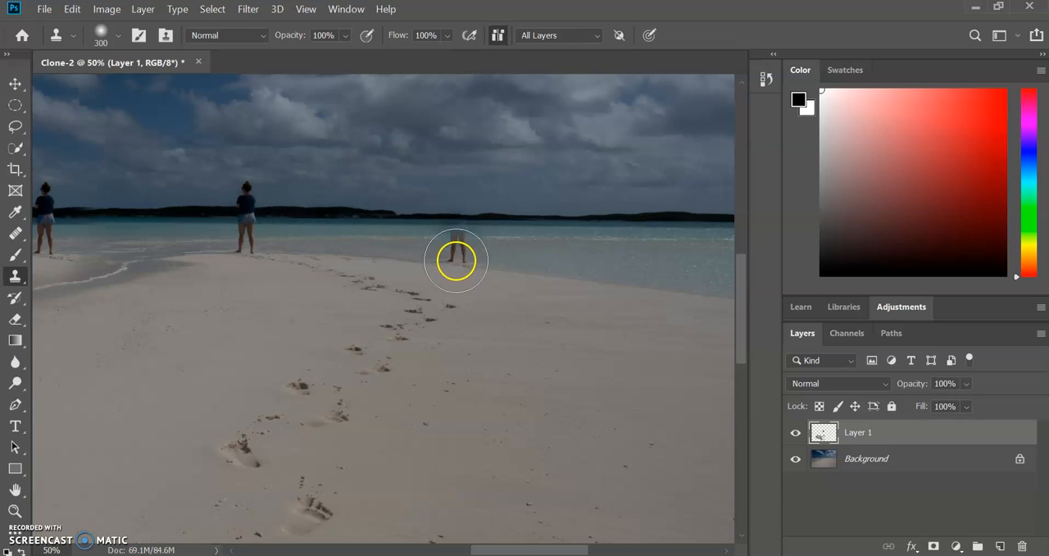
mouse_move(455, 245)
mouse_down()
mouse_move(454, 259)
mouse_move(456, 188)
mouse_move(459, 250)
mouse_up()
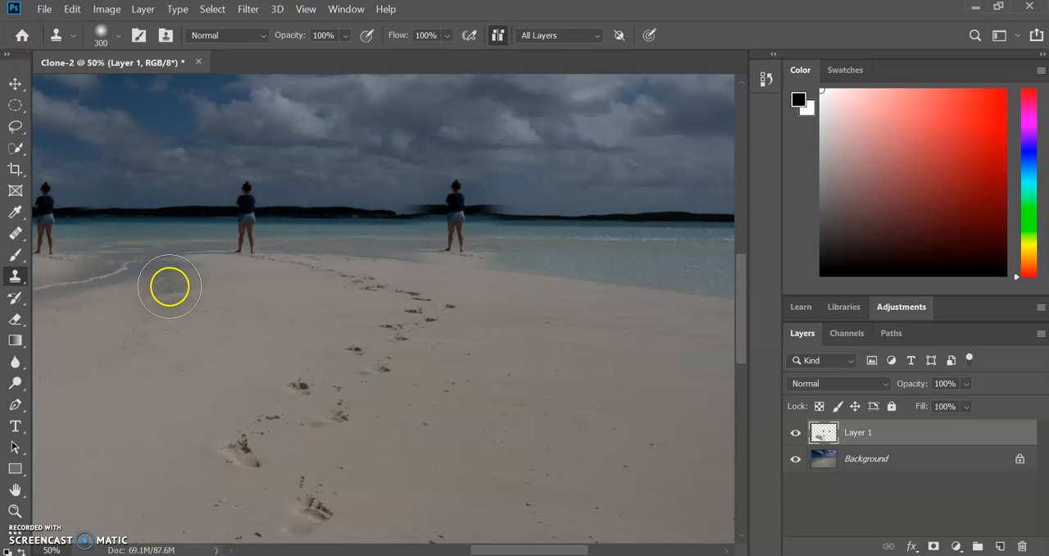
Step: Reduce the Clone Stamp to 150 and clone clean horizon over the mismatched island edge right of the left figure
drag(534, 546, 506, 546)
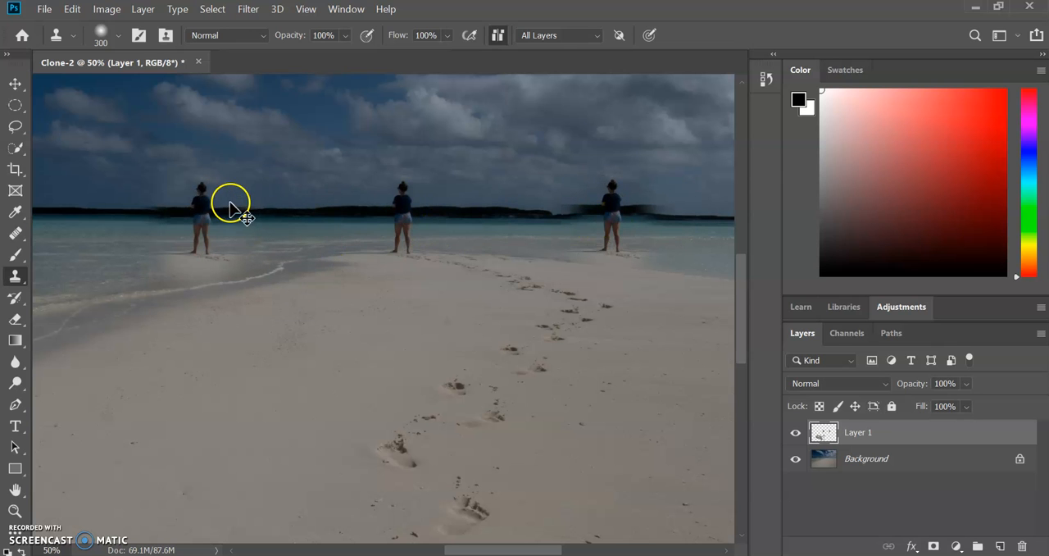
key(ctrl+1)
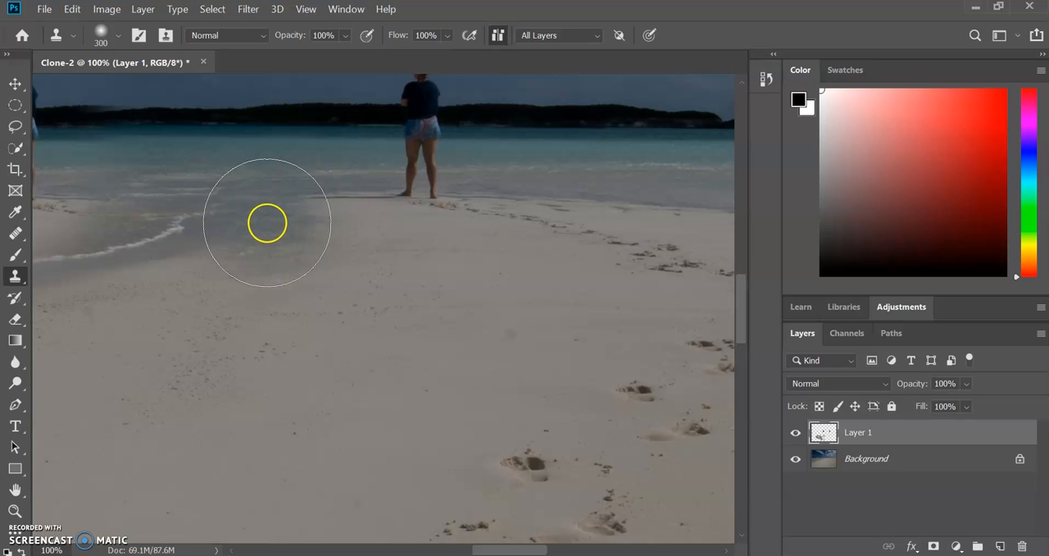
key(space)
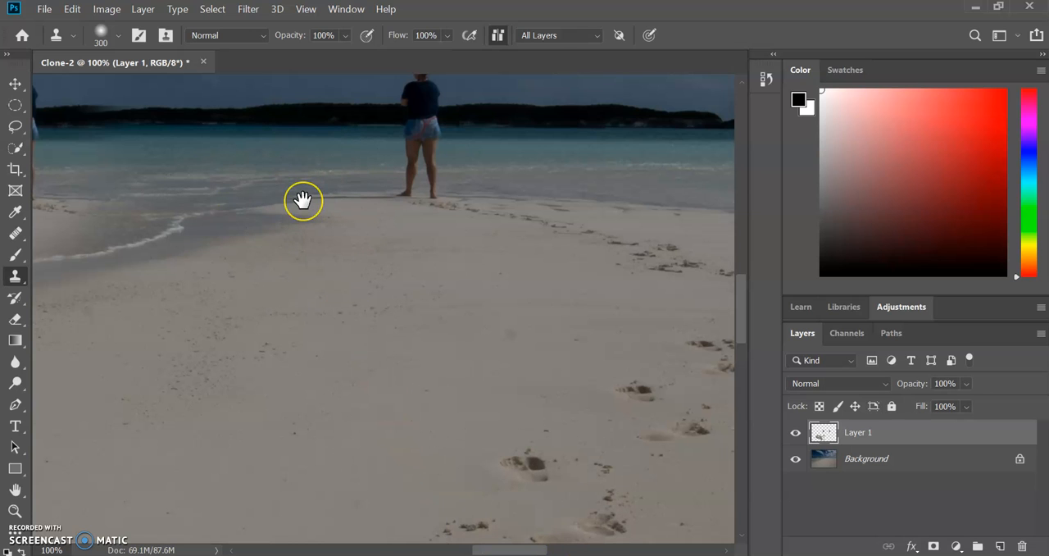
mouse_move(302, 200)
mouse_down()
mouse_move(340, 251)
mouse_move(464, 358)
mouse_move(628, 306)
mouse_move(661, 315)
mouse_up()
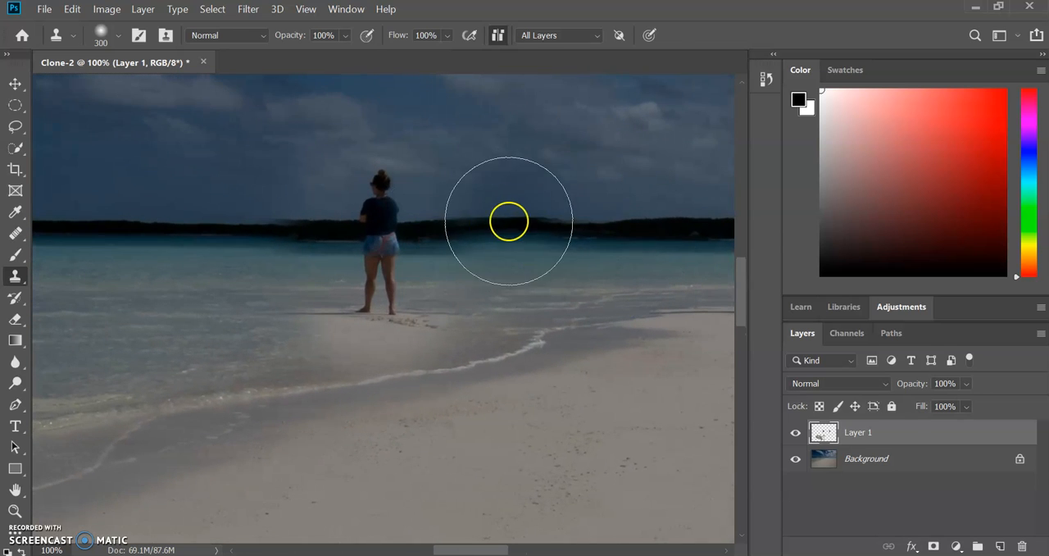
alt+click(509, 221)
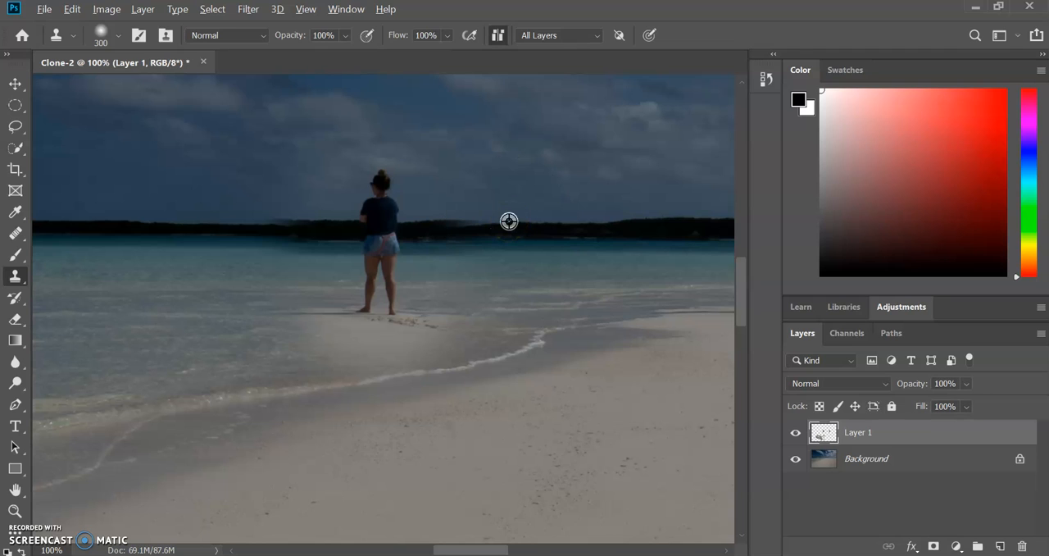
key(bracketleft)
key(bracketleft)
key(bracketleft)
key(bracketleft)
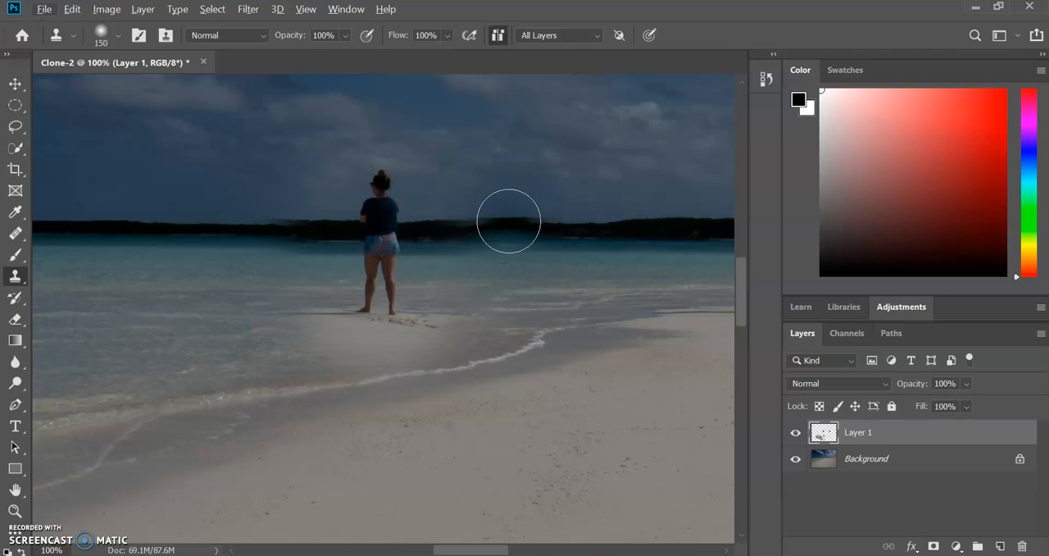
alt+click(509, 221)
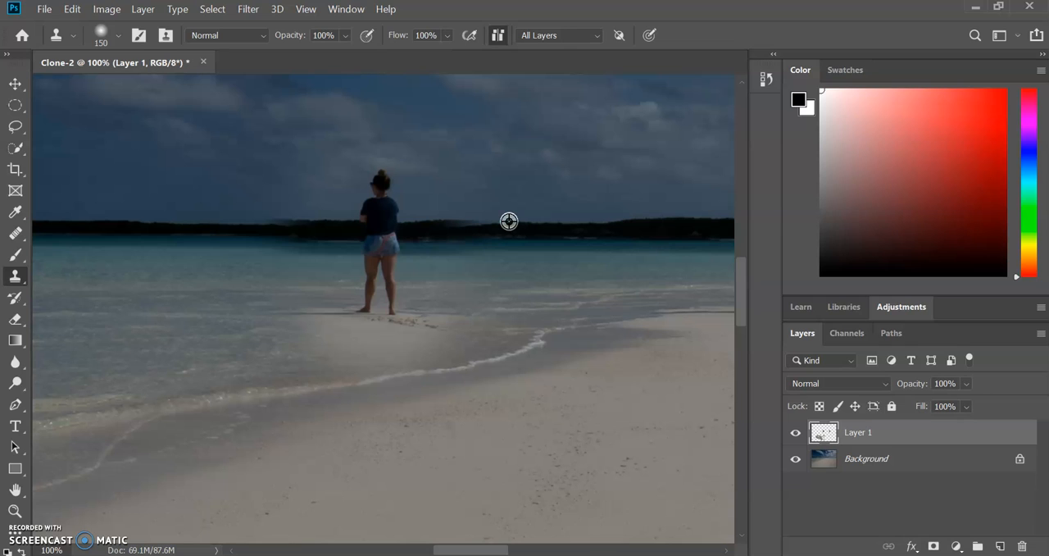
mouse_move(509, 220)
mouse_down()
mouse_move(669, 223)
mouse_move(687, 360)
mouse_move(693, 277)
mouse_move(669, 211)
mouse_up()
alt+click(670, 214)
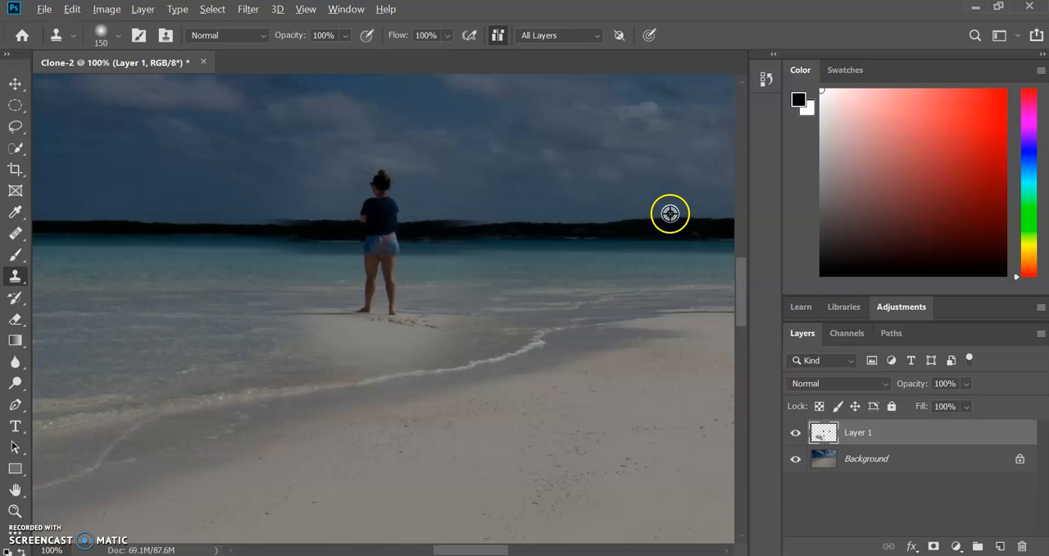
mouse_move(509, 222)
mouse_down()
mouse_move(466, 218)
mouse_move(486, 209)
mouse_move(429, 218)
mouse_up()
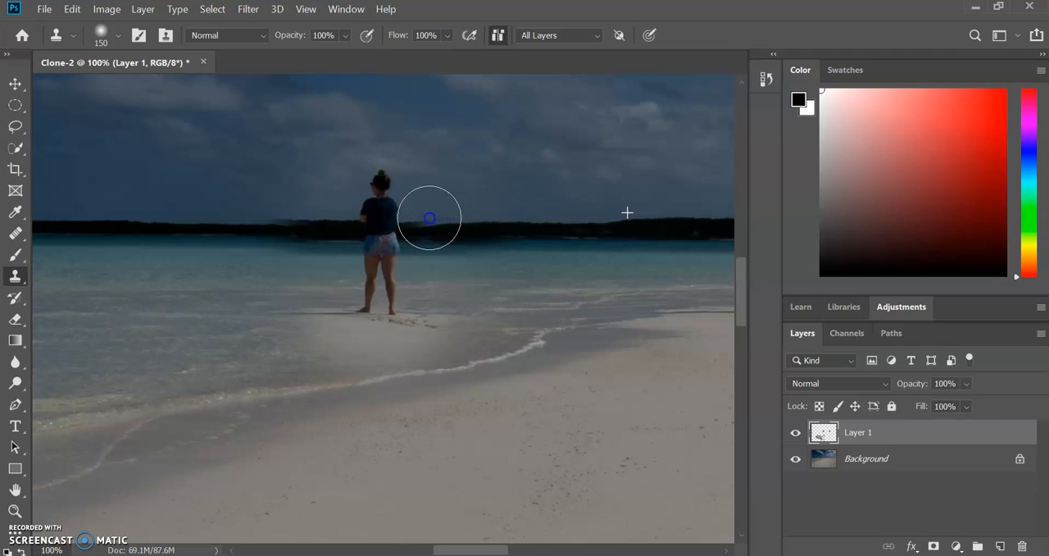
drag(425, 219, 421, 218)
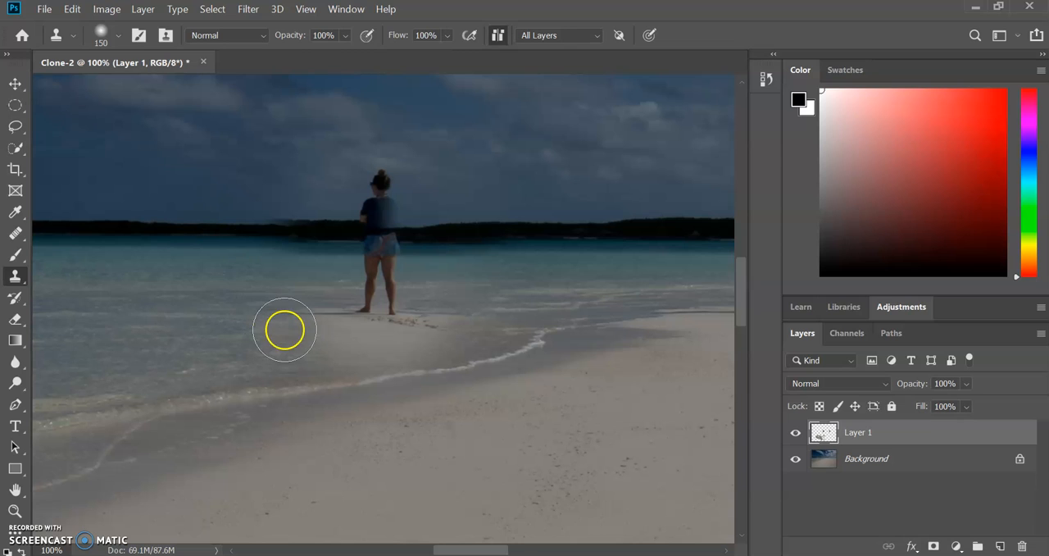
Step: Select part of the left figure with the Lasso and try to clone water over her inside the selection
click(15, 126)
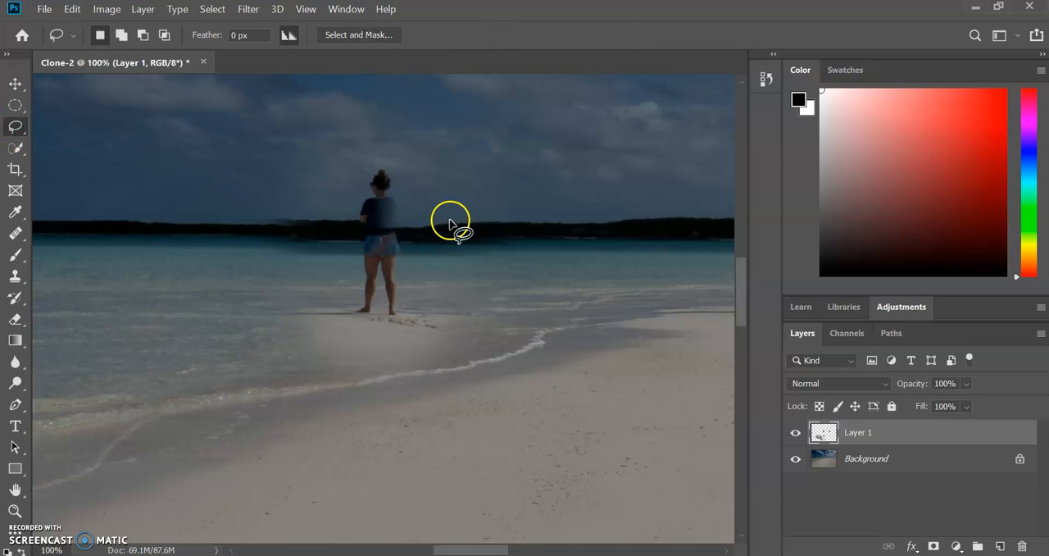
mouse_move(399, 259)
mouse_down()
mouse_move(381, 163)
mouse_move(362, 206)
mouse_move(373, 282)
mouse_move(400, 259)
mouse_up()
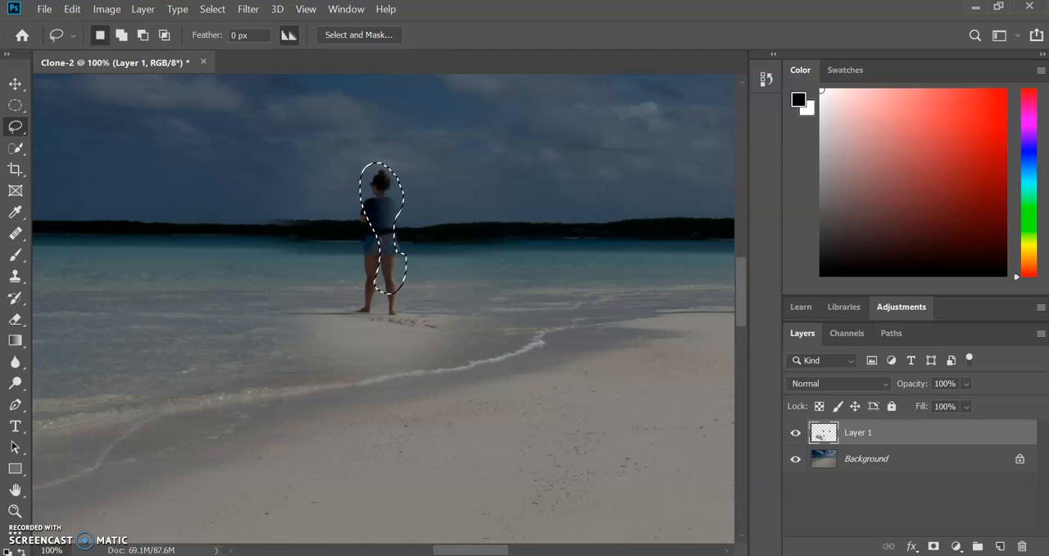
click(16, 276)
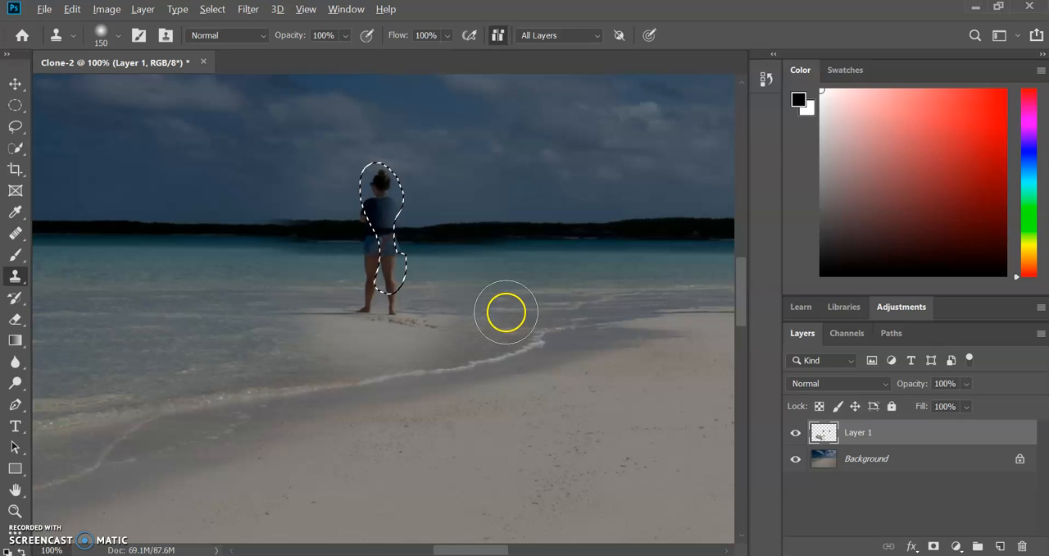
alt+click(506, 312)
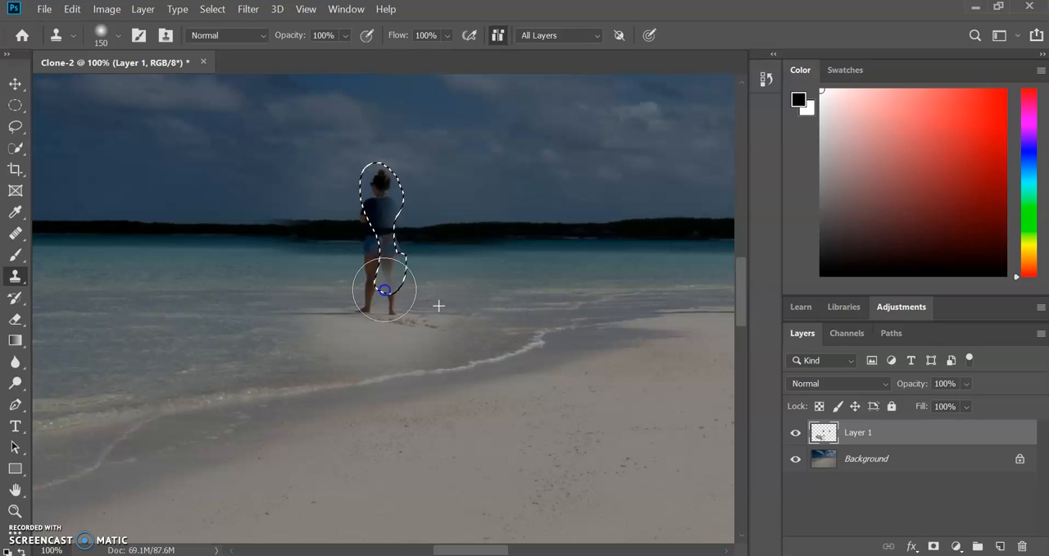
drag(400, 277, 350, 188)
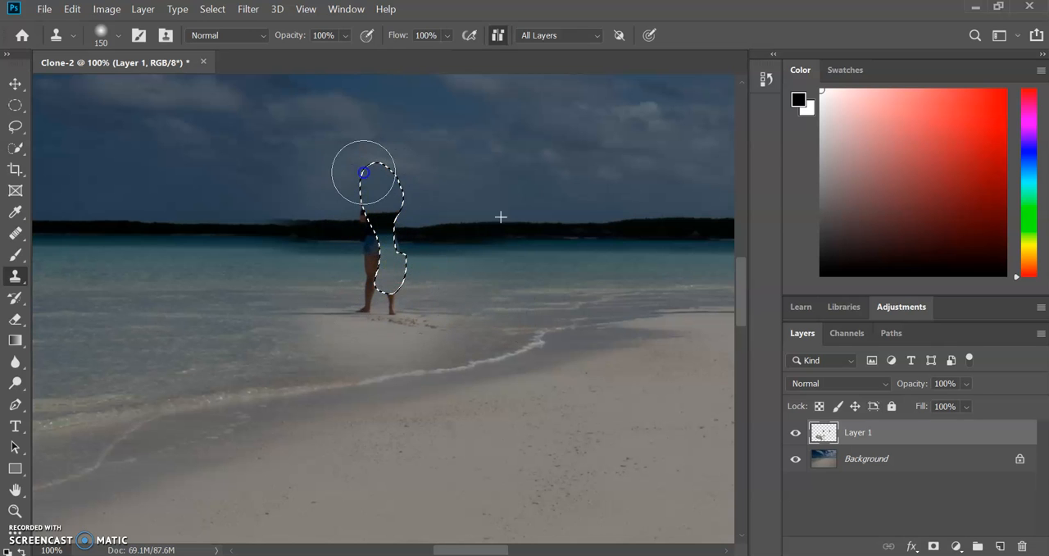
key(ctrl+z)
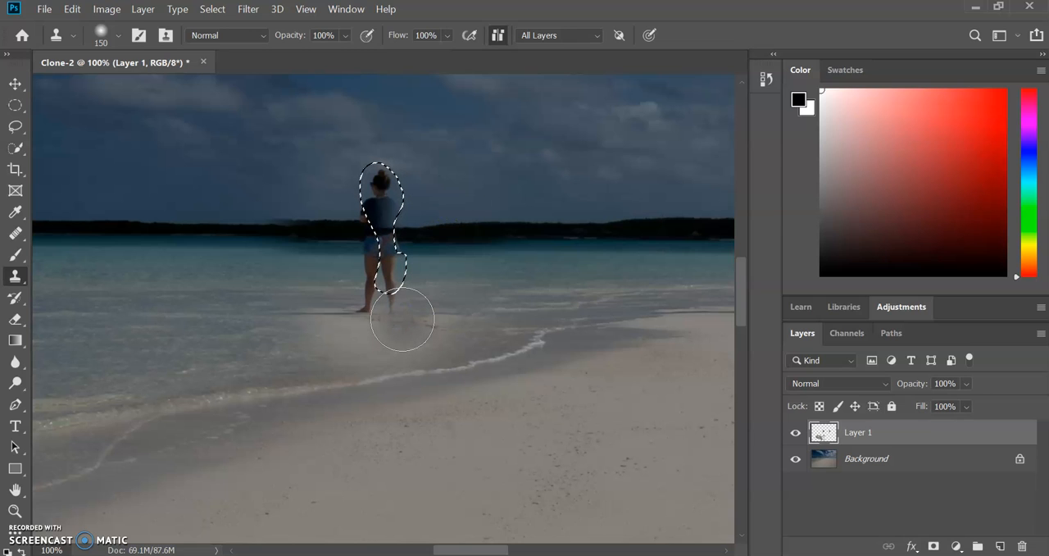
Step: Try to clone shoreline over her legs within the selection, undo the strokes and clear the selection
click(453, 322)
mouse_move(454, 323)
mouse_down()
mouse_move(417, 297)
mouse_move(372, 204)
mouse_move(353, 205)
mouse_move(403, 222)
mouse_move(316, 77)
mouse_move(440, 306)
mouse_move(356, 287)
mouse_up()
key(ctrl+z)
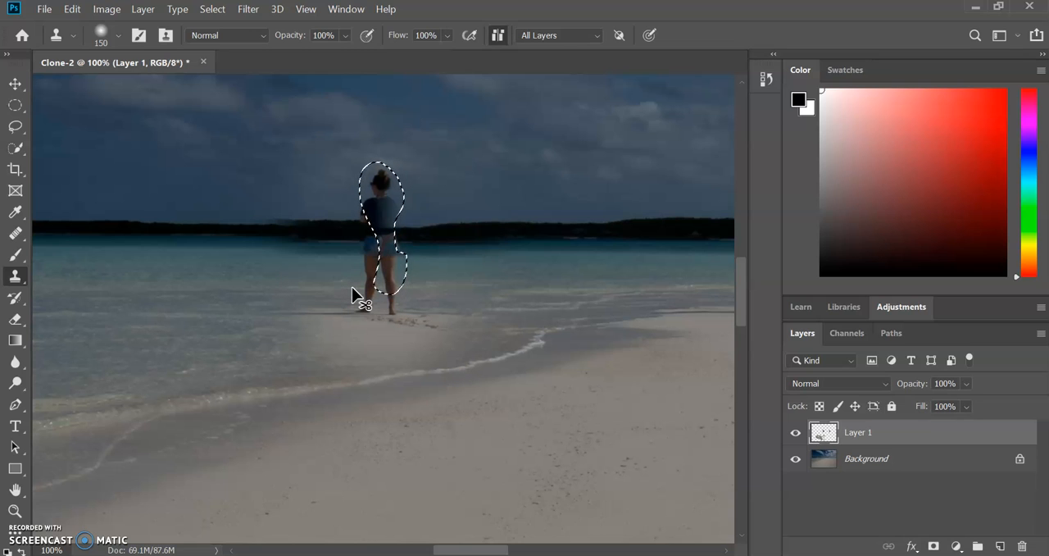
key(ctrl+d)
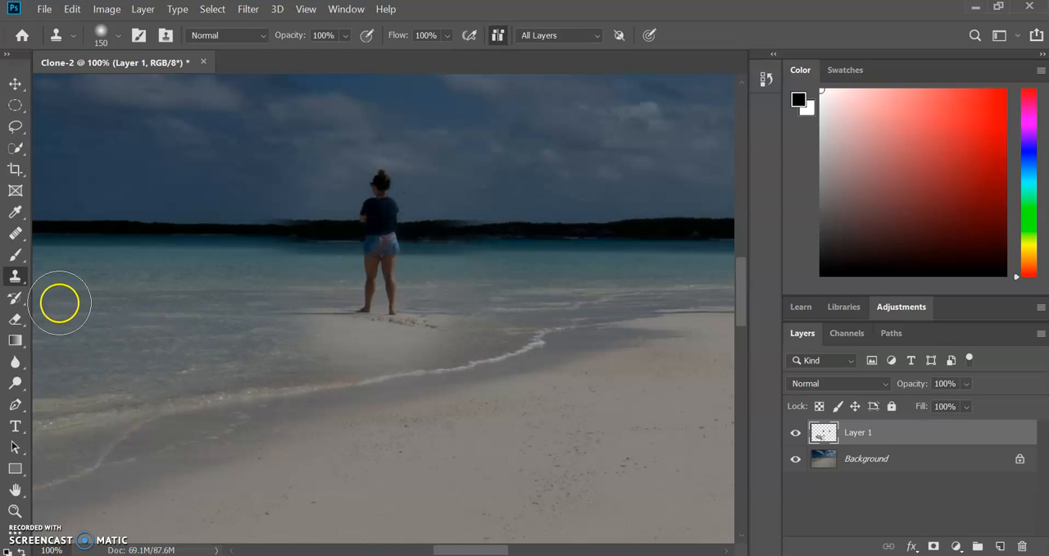
Step: Restore the original horizon to the right of the left figure with the History Brush, working up to her arm
click(15, 299)
drag(386, 250, 396, 221)
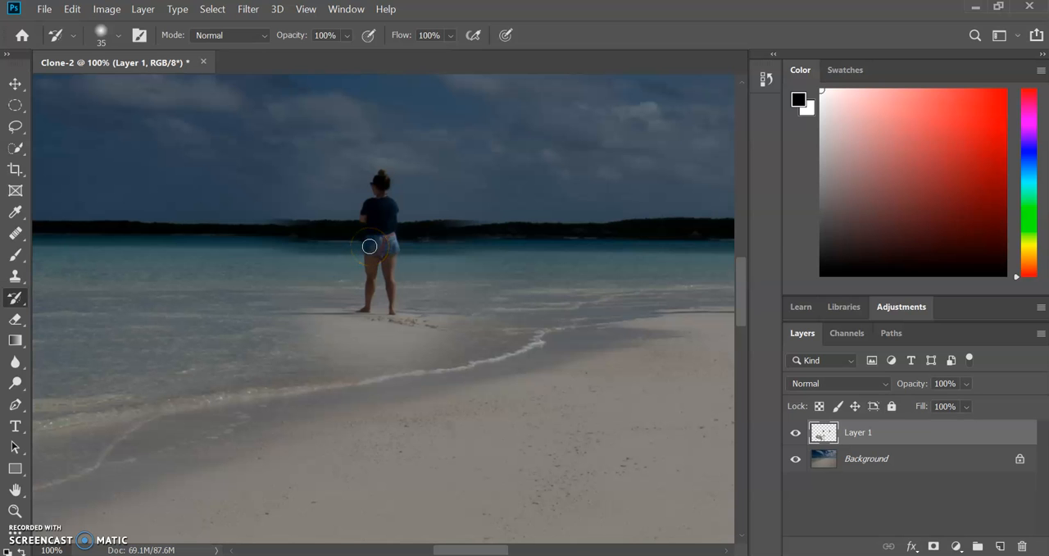
key(ctrl+plus)
key(ctrl+plus)
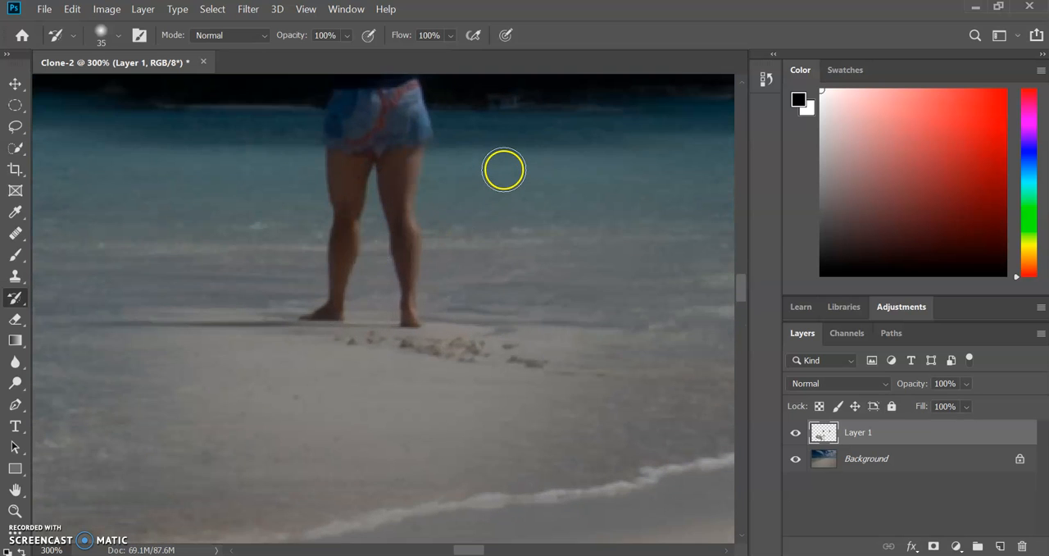
drag(503, 169, 492, 305)
drag(459, 351, 445, 355)
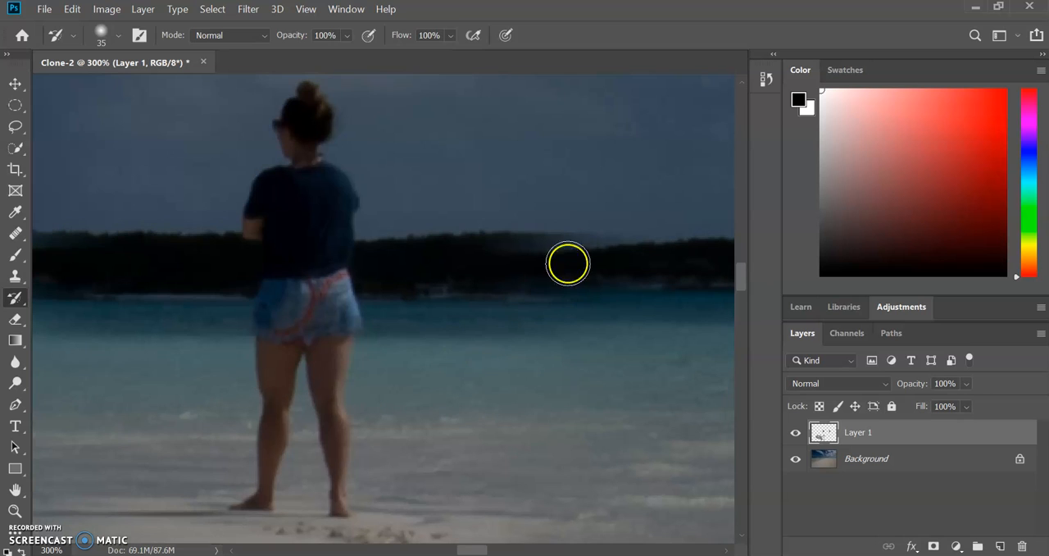
mouse_move(579, 243)
mouse_down()
mouse_move(531, 265)
mouse_move(549, 247)
mouse_move(517, 264)
mouse_move(488, 252)
mouse_move(515, 235)
mouse_move(475, 281)
mouse_move(430, 252)
mouse_move(453, 231)
mouse_move(412, 281)
mouse_move(406, 236)
mouse_up()
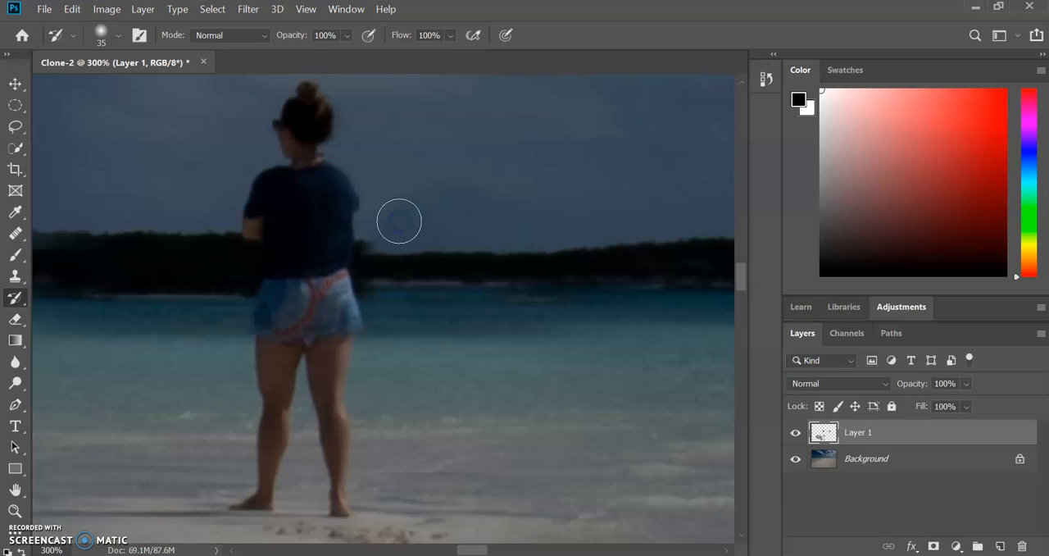
click(380, 251)
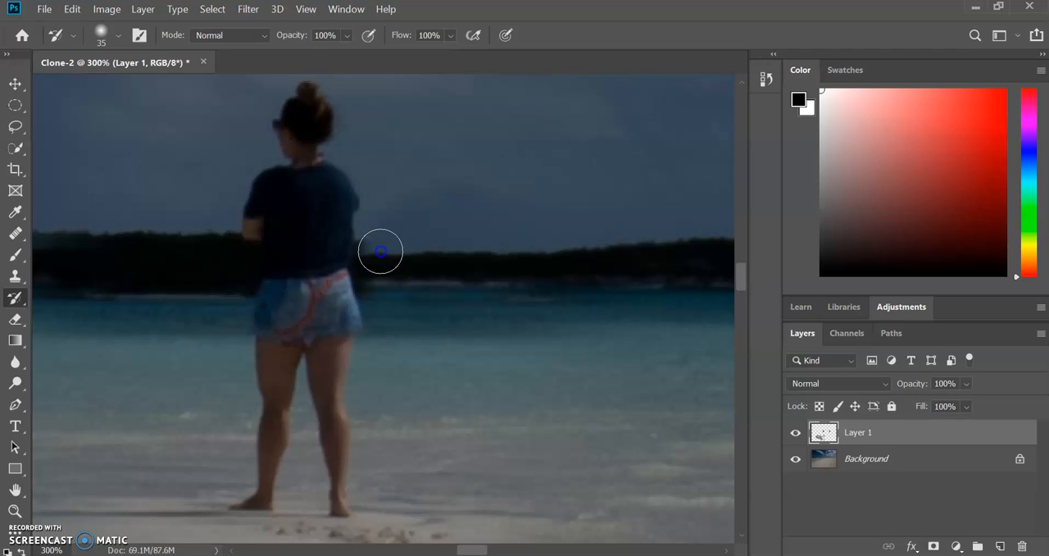
mouse_move(381, 237)
mouse_down()
mouse_move(430, 278)
mouse_move(433, 260)
mouse_move(388, 232)
mouse_up()
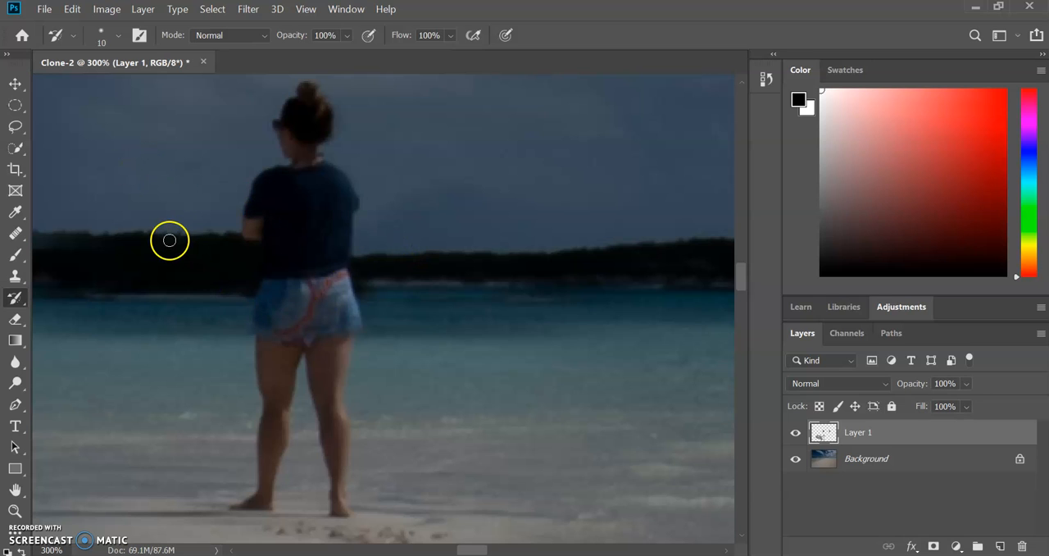
Step: Restore the original horizon to the left of the same figure with the History Brush, using a smaller brush near her arm
mouse_move(471, 551)
mouse_down()
mouse_move(429, 550)
mouse_move(457, 549)
mouse_up()
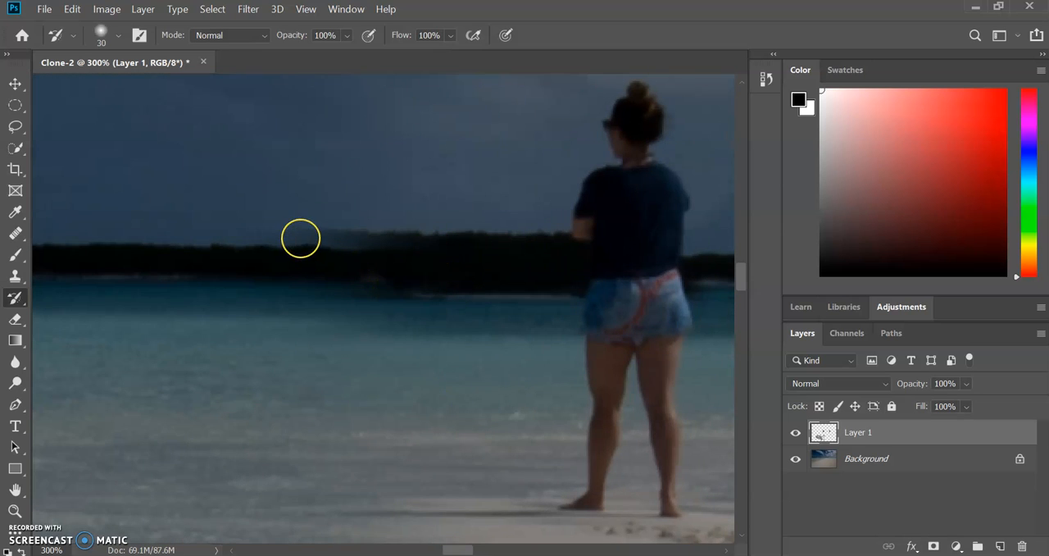
mouse_move(342, 230)
mouse_down()
mouse_move(422, 244)
mouse_move(451, 228)
mouse_move(519, 249)
mouse_up()
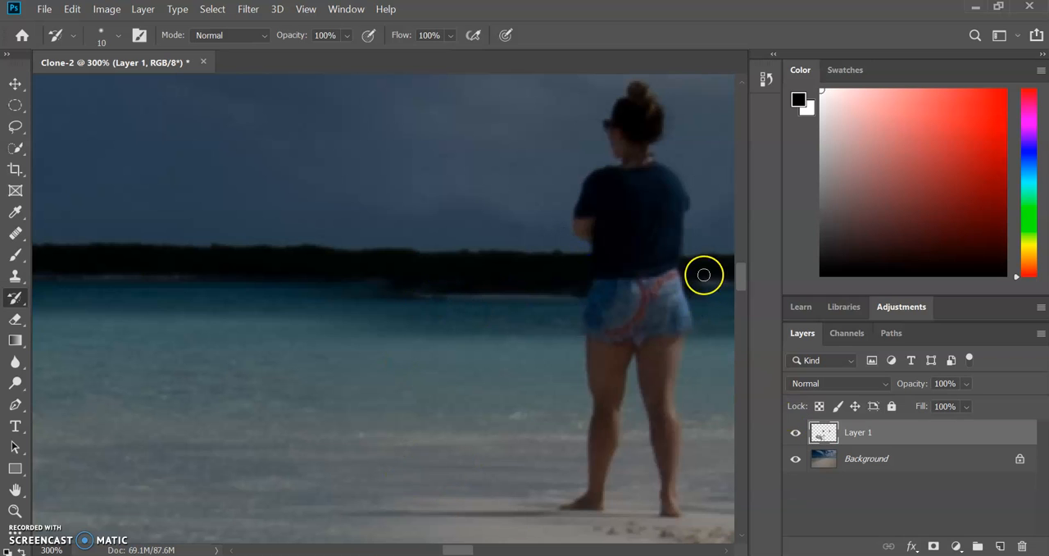
Step: Try to remove the cloned sand around the left figure's feet with the History Brush at size 45
drag(740, 284, 740, 293)
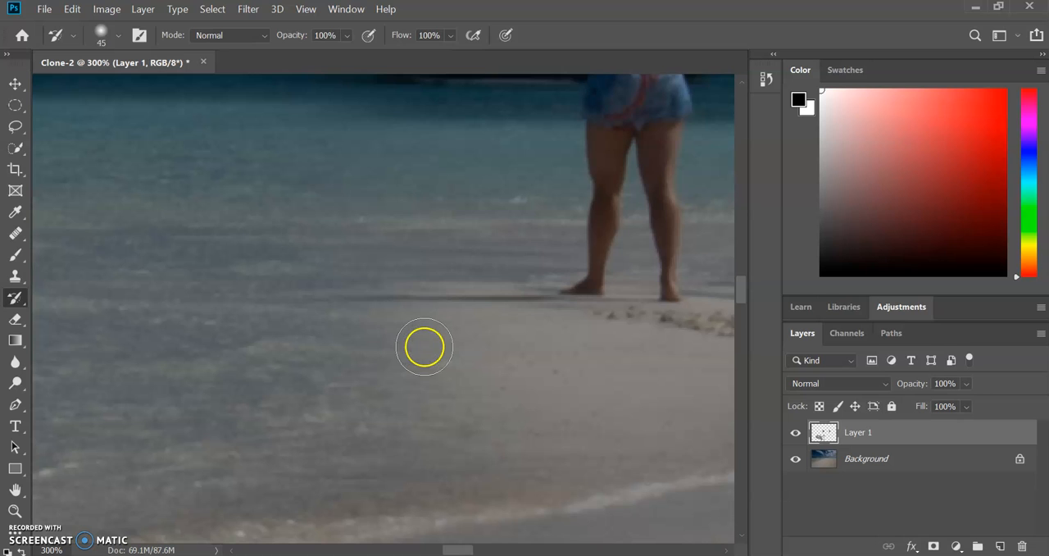
mouse_move(424, 347)
mouse_down()
mouse_move(475, 312)
mouse_move(507, 315)
mouse_move(534, 298)
mouse_move(585, 344)
mouse_move(567, 317)
mouse_move(600, 310)
mouse_move(600, 296)
mouse_move(721, 296)
mouse_move(687, 301)
mouse_move(570, 421)
mouse_move(511, 428)
mouse_move(427, 486)
mouse_move(733, 344)
mouse_move(738, 354)
mouse_move(683, 376)
mouse_up()
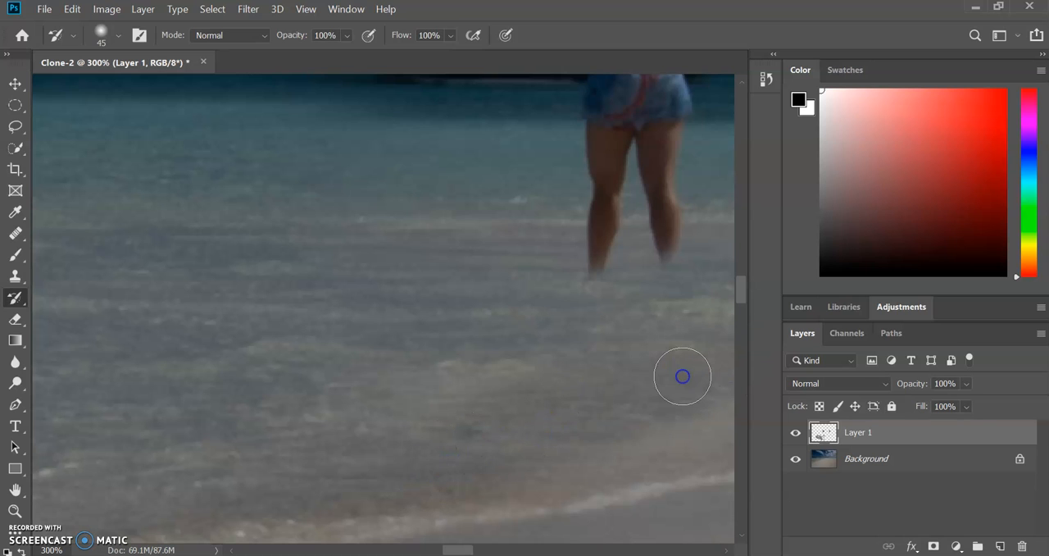
click(723, 551)
drag(722, 551, 722, 551)
mouse_move(606, 361)
mouse_down()
mouse_move(555, 379)
mouse_move(592, 386)
mouse_move(582, 326)
mouse_move(493, 333)
mouse_move(523, 344)
mouse_move(378, 337)
mouse_move(265, 272)
mouse_move(256, 338)
mouse_move(272, 401)
mouse_move(393, 401)
mouse_move(496, 427)
mouse_move(260, 352)
mouse_move(94, 256)
mouse_move(386, 435)
mouse_move(576, 386)
mouse_move(558, 322)
mouse_move(497, 445)
mouse_move(290, 451)
mouse_move(198, 368)
mouse_move(264, 320)
mouse_move(216, 347)
mouse_up()
mouse_move(339, 205)
mouse_down()
mouse_move(314, 248)
mouse_move(600, 329)
mouse_move(549, 211)
mouse_move(675, 232)
mouse_move(557, 155)
mouse_move(567, 253)
mouse_move(673, 222)
mouse_move(597, 187)
mouse_up()
Step: Restore the water right of and below the left figure's legs with the History Brush, comparing with Layer 1 hidden and shown
mouse_move(580, 123)
mouse_down()
mouse_move(640, 137)
mouse_move(592, 145)
mouse_up()
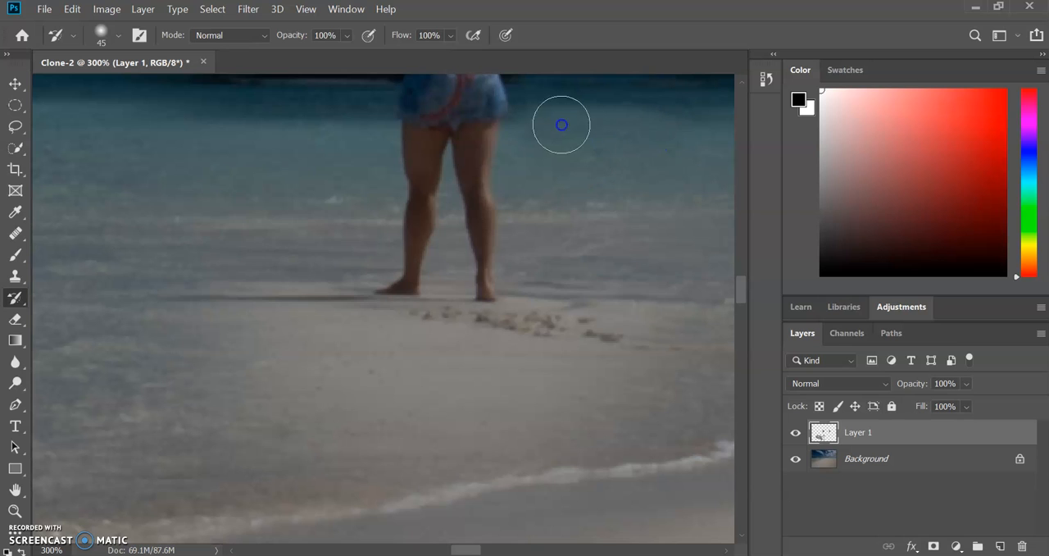
mouse_move(656, 129)
mouse_down()
mouse_move(598, 172)
mouse_move(590, 350)
mouse_move(557, 291)
mouse_move(513, 376)
mouse_move(504, 357)
mouse_move(515, 385)
mouse_move(519, 360)
mouse_move(443, 356)
mouse_move(455, 336)
mouse_move(335, 323)
mouse_move(289, 278)
mouse_move(306, 400)
mouse_move(278, 332)
mouse_move(173, 285)
mouse_move(244, 353)
mouse_move(317, 397)
mouse_move(404, 421)
mouse_move(505, 422)
mouse_move(494, 458)
mouse_move(649, 419)
mouse_up()
click(552, 396)
click(796, 434)
click(796, 434)
click(796, 435)
click(796, 435)
Step: Paint away the leftover cloned shoreline below and left of her feet with the History Brush, rechecking against the hidden Layer 1
click(270, 451)
click(215, 426)
click(239, 409)
click(192, 464)
click(350, 434)
click(441, 483)
click(797, 435)
click(797, 435)
click(797, 435)
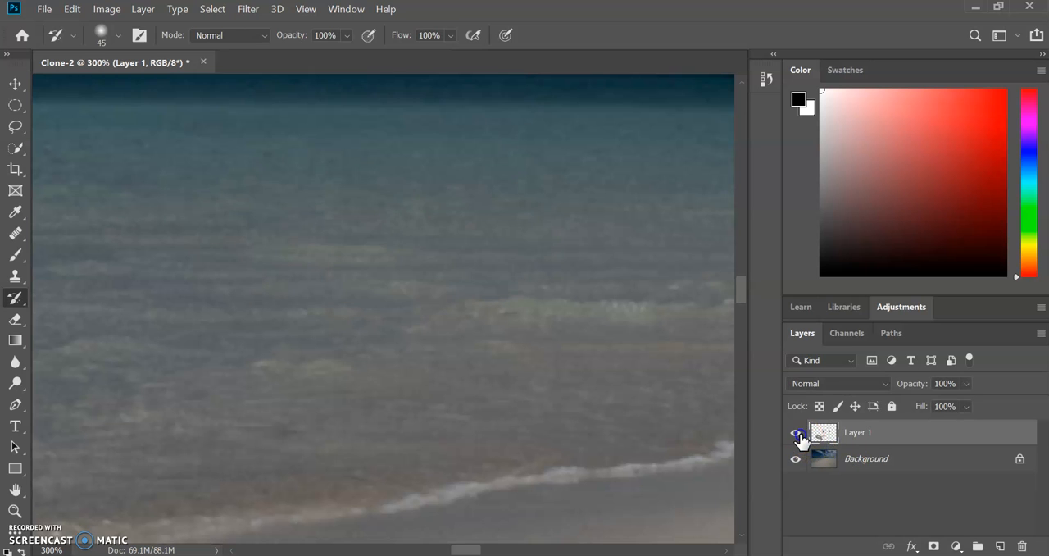
click(797, 435)
Step: Restore the remaining water patches on both sides of her lower legs with the History Brush and compare with Layer 1 hidden
click(337, 319)
click(274, 252)
click(221, 182)
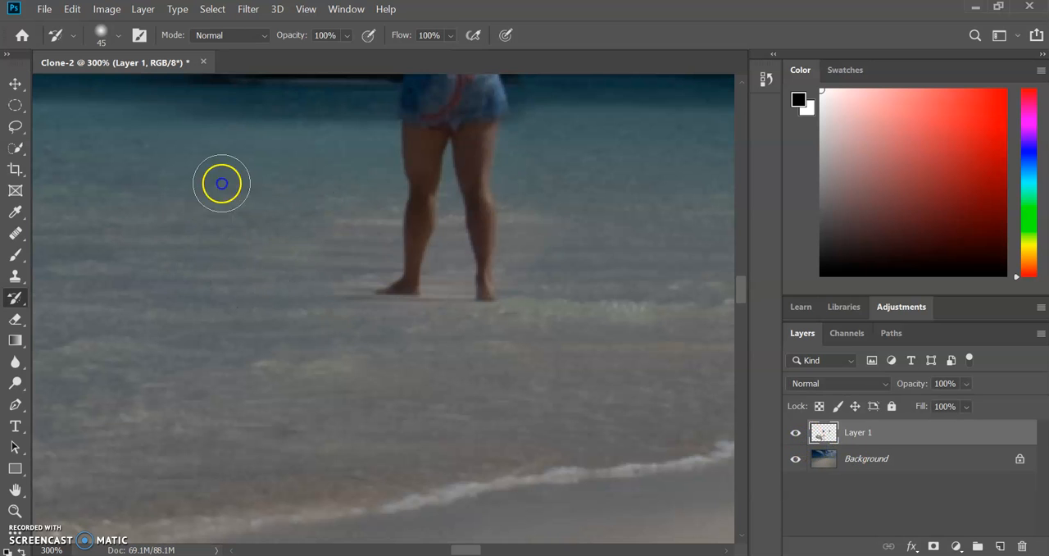
click(334, 303)
click(330, 250)
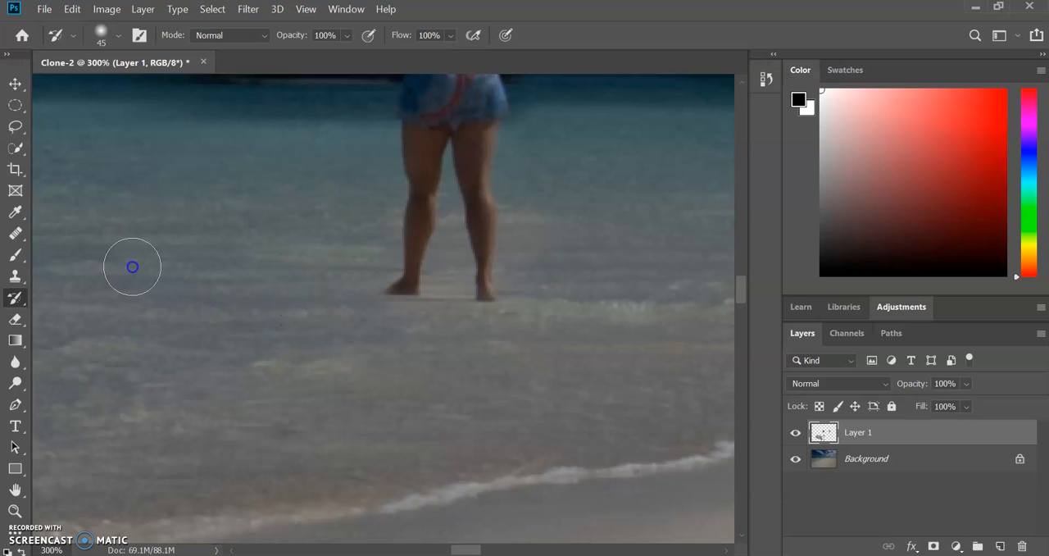
click(553, 374)
drag(555, 291, 582, 278)
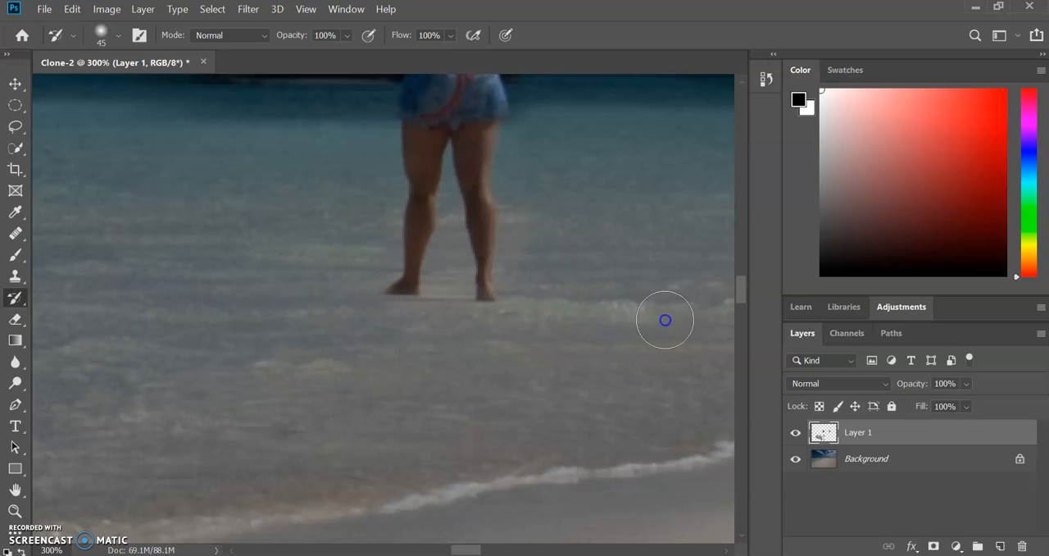
click(797, 434)
click(797, 434)
Step: Restore the original water and island edge on both sides of the left figure's shorts with the History Brush
click(740, 81)
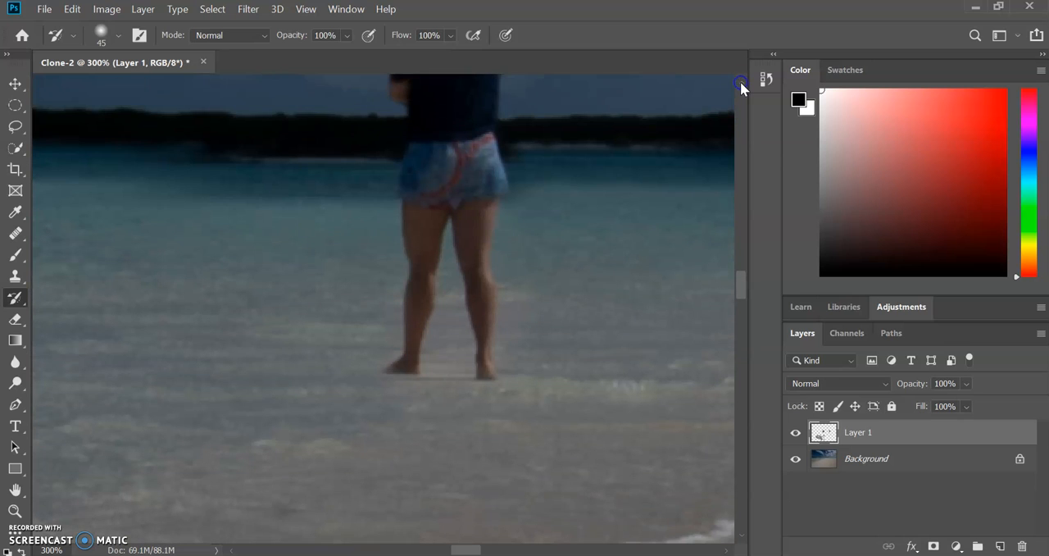
drag(740, 81, 741, 81)
mouse_move(281, 234)
mouse_down()
mouse_move(183, 202)
mouse_move(204, 186)
mouse_move(302, 178)
mouse_move(329, 223)
mouse_up()
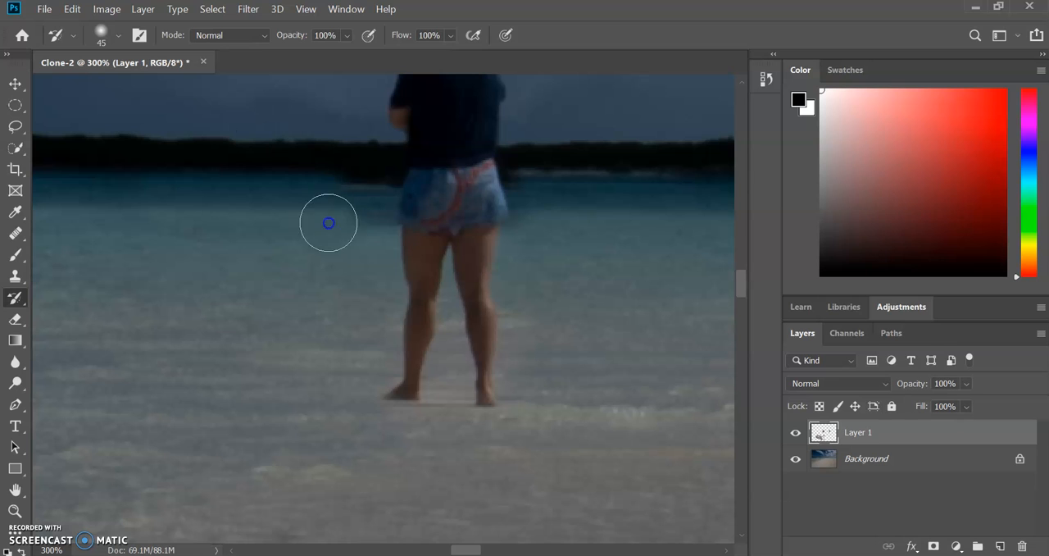
mouse_move(354, 187)
mouse_down()
mouse_move(368, 209)
mouse_move(353, 164)
mouse_move(297, 274)
mouse_move(175, 158)
mouse_move(489, 248)
mouse_move(542, 241)
mouse_move(560, 186)
mouse_move(588, 242)
mouse_move(660, 173)
mouse_move(557, 321)
mouse_move(542, 297)
mouse_up()
mouse_move(544, 222)
mouse_down()
mouse_move(540, 156)
mouse_move(600, 194)
mouse_up()
mouse_move(519, 201)
mouse_down()
mouse_move(514, 159)
mouse_move(532, 224)
mouse_move(527, 233)
mouse_move(523, 197)
mouse_move(515, 231)
mouse_move(519, 172)
mouse_move(501, 254)
mouse_move(517, 176)
mouse_move(509, 244)
mouse_move(516, 234)
mouse_move(404, 243)
mouse_move(430, 242)
mouse_move(421, 181)
mouse_move(444, 214)
mouse_move(601, 332)
mouse_move(404, 173)
mouse_move(387, 240)
mouse_move(386, 220)
mouse_move(393, 251)
mouse_move(408, 202)
mouse_move(341, 234)
mouse_move(442, 234)
mouse_move(395, 182)
mouse_move(362, 237)
mouse_move(473, 224)
mouse_move(490, 210)
mouse_move(554, 222)
mouse_move(602, 246)
mouse_up()
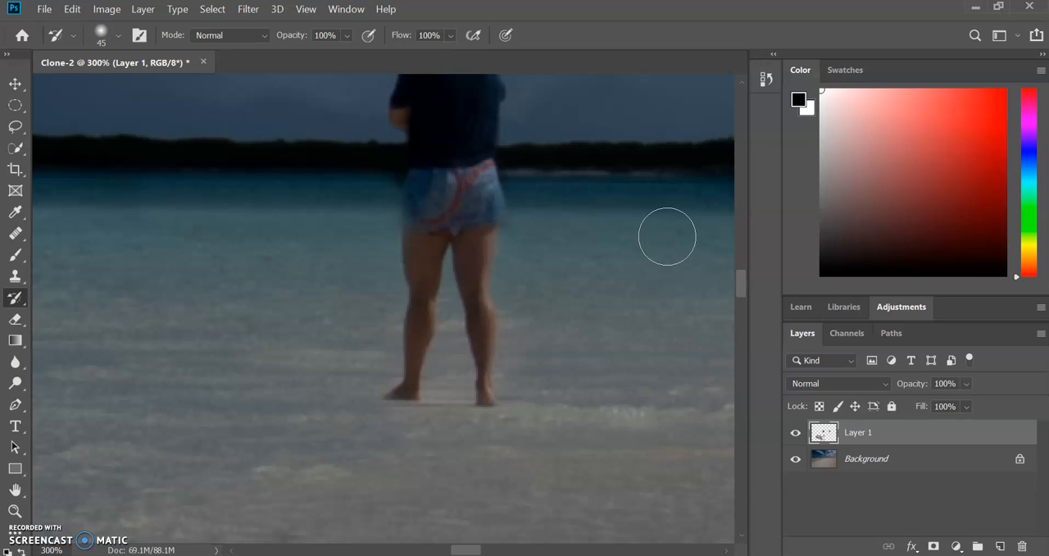
Step: Compare the whole photo with Layer 1 hidden and shown to review the cloned figures and footprints
key(ctrl+minus)
key(ctrl+minus)
key(ctrl+minus)
key(ctrl+minus)
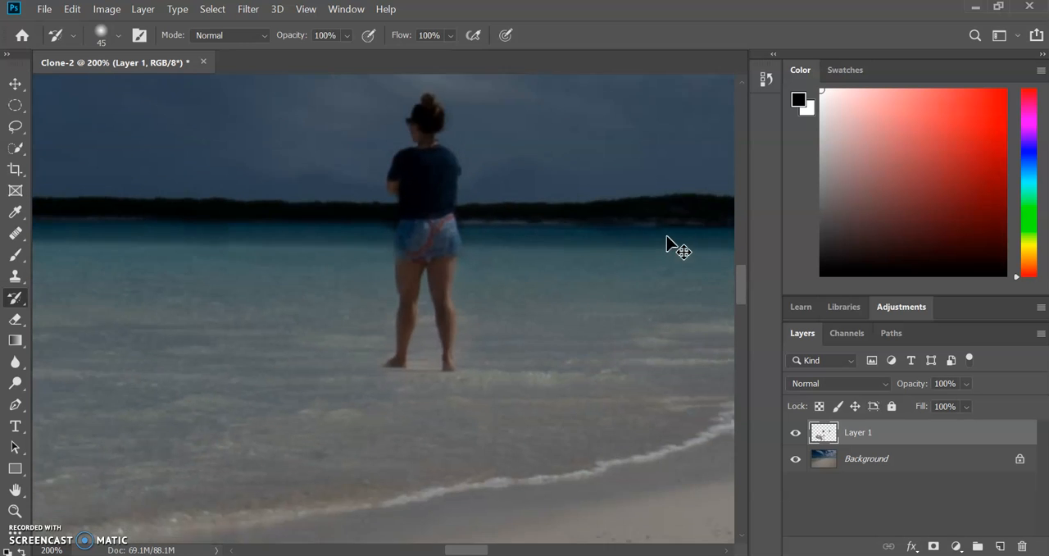
key(ctrl+minus)
key(ctrl+minus)
key(ctrl+minus)
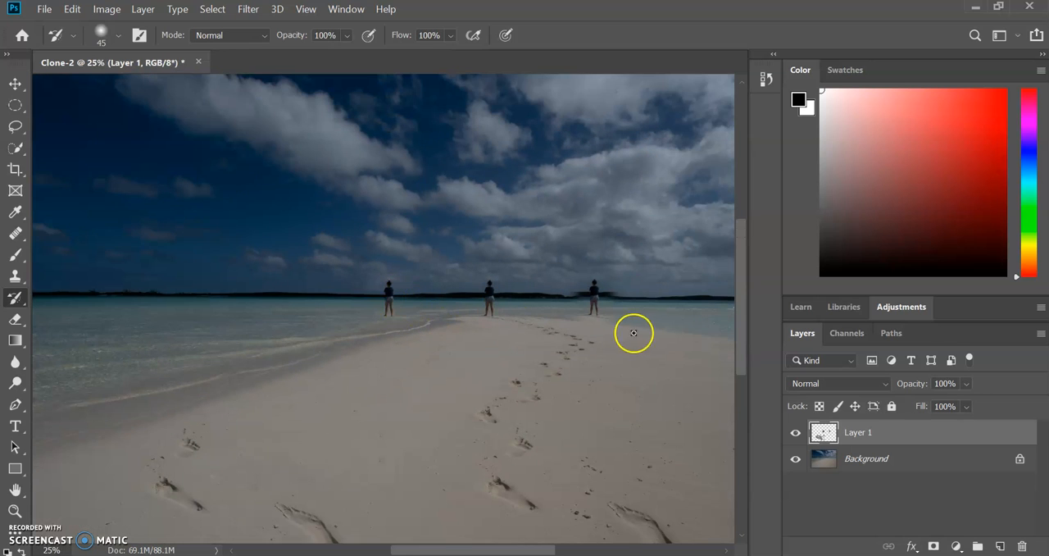
click(796, 434)
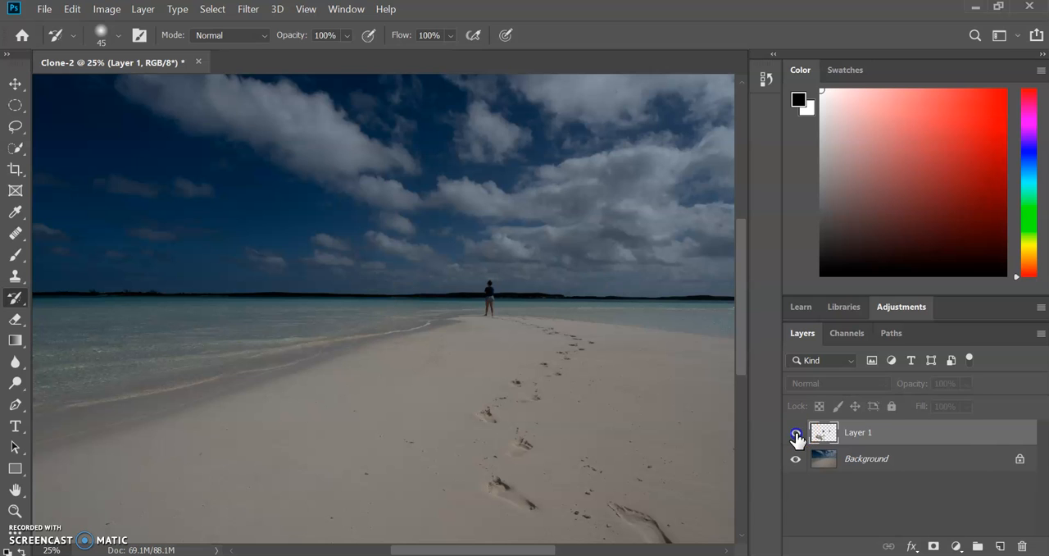
click(795, 434)
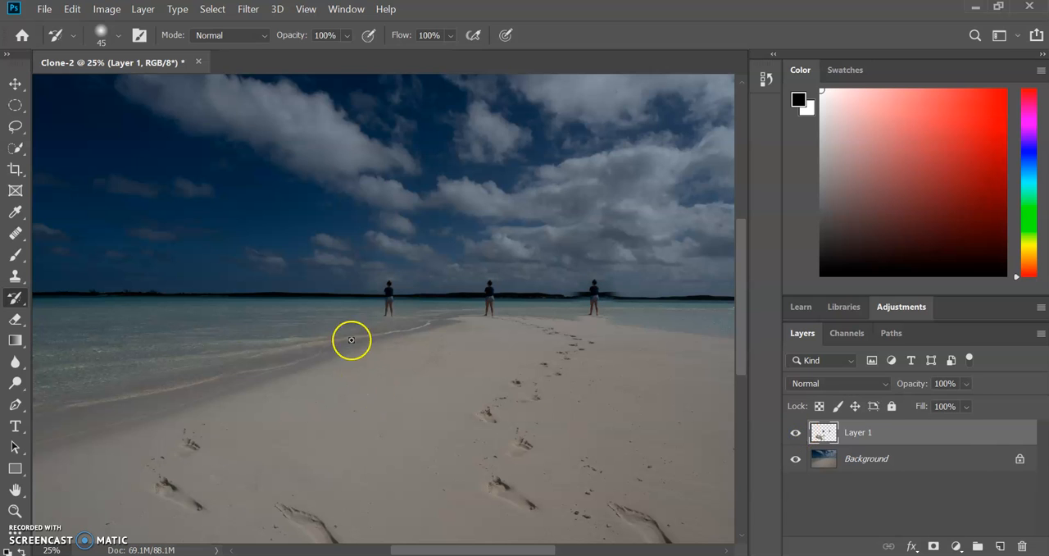
click(795, 434)
click(795, 434)
click(795, 435)
click(795, 435)
click(795, 434)
click(796, 434)
click(796, 434)
click(796, 434)
click(795, 435)
click(795, 434)
click(796, 434)
click(795, 434)
click(795, 433)
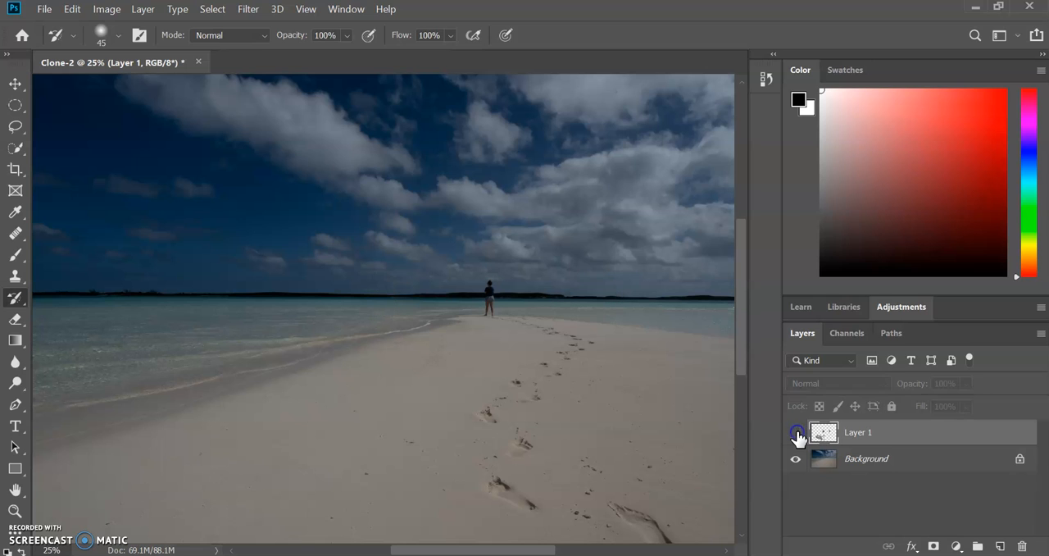
click(796, 433)
click(795, 434)
click(795, 434)
click(796, 434)
click(795, 433)
click(795, 434)
click(796, 433)
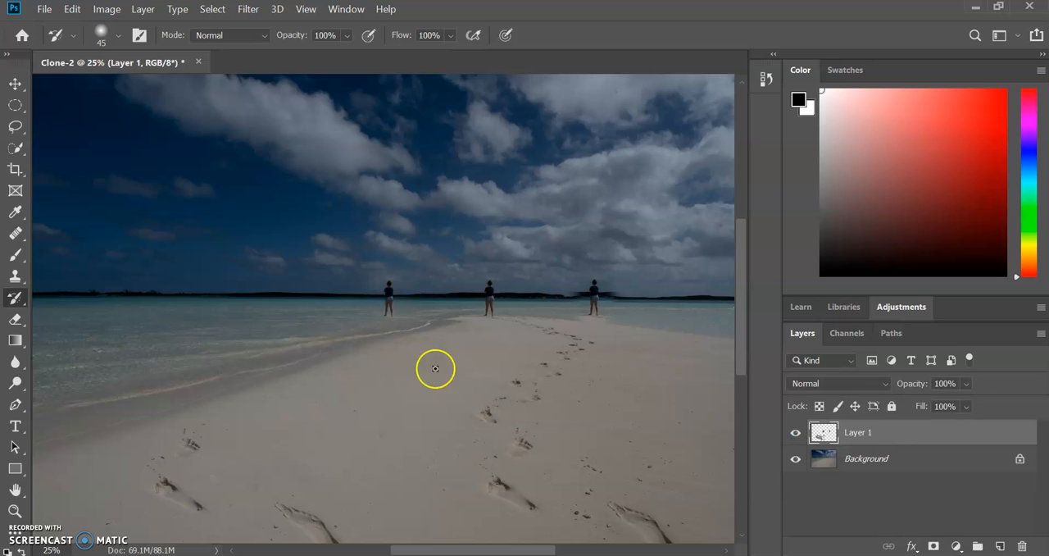
Step: Restore the original sky to the right of the left figure's upper body with the History Brush
scroll(404, 306, up, 7)
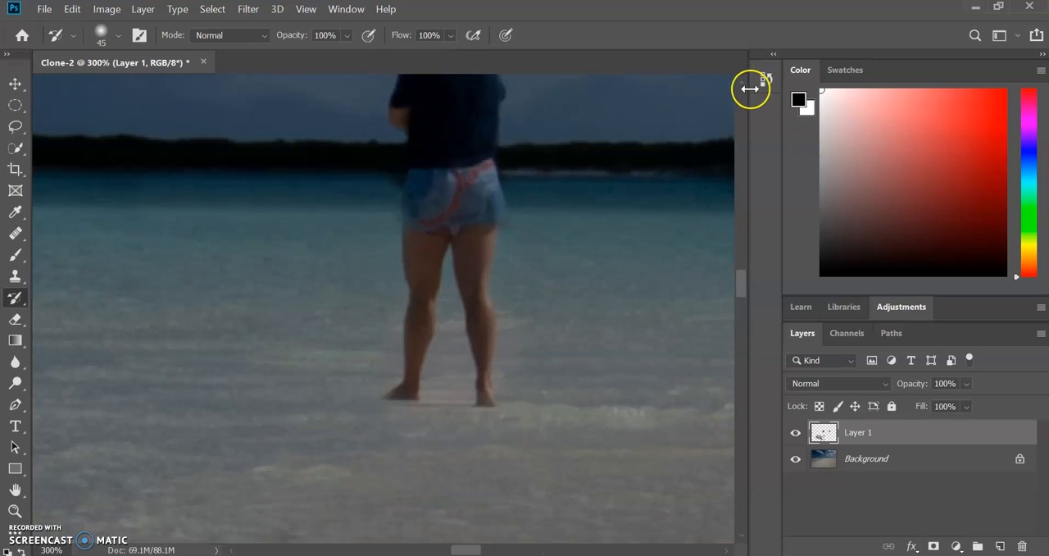
scroll(744, 83, up, 3)
scroll(744, 83, up, 5)
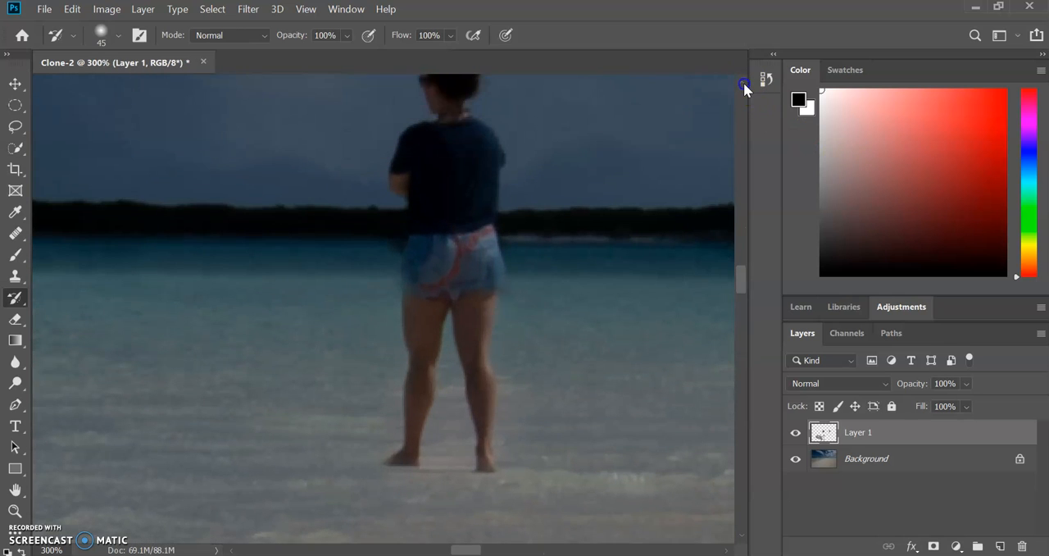
mouse_move(537, 240)
mouse_down()
mouse_move(499, 121)
mouse_move(602, 222)
mouse_move(552, 108)
mouse_move(639, 182)
mouse_up()
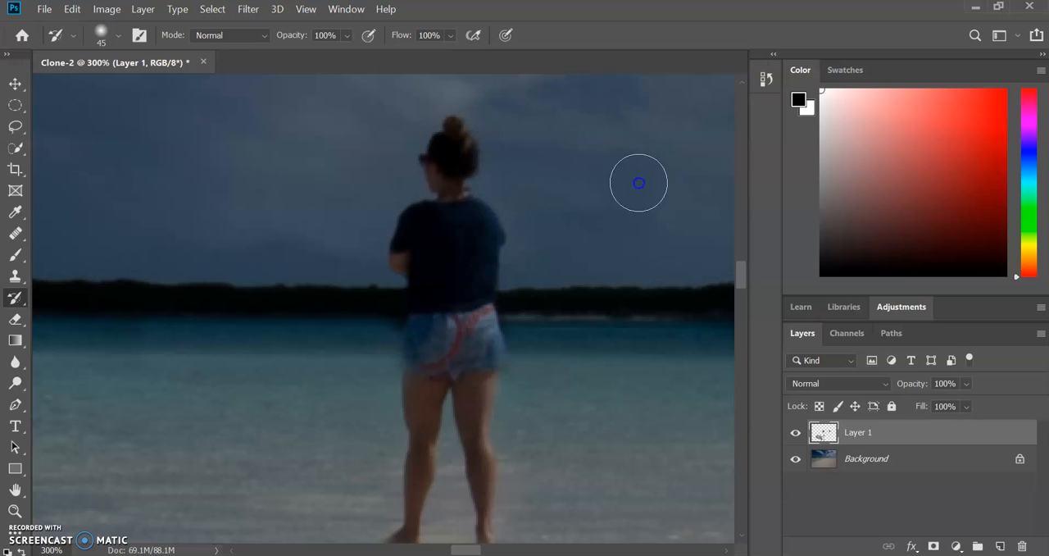
drag(405, 64, 362, 109)
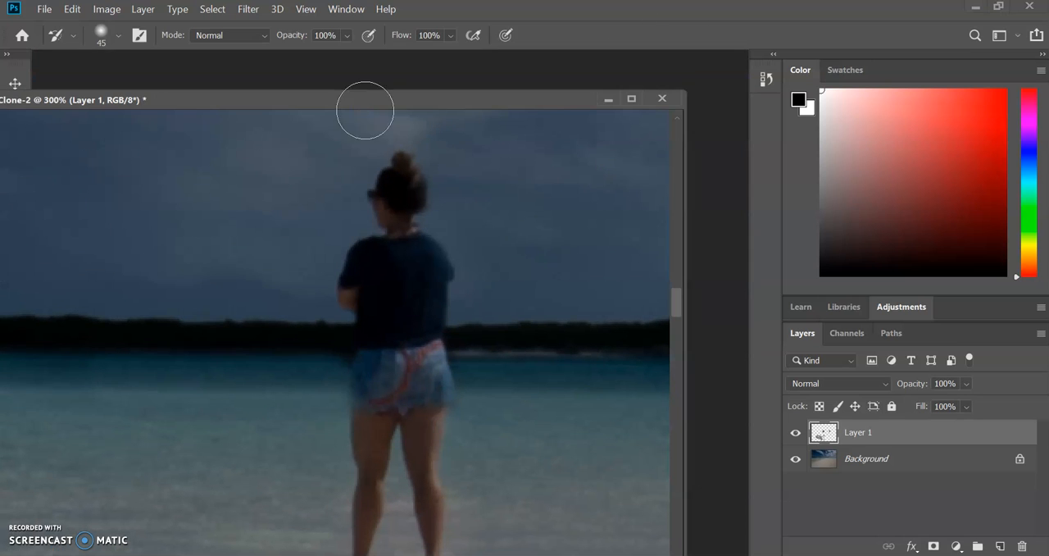
click(631, 99)
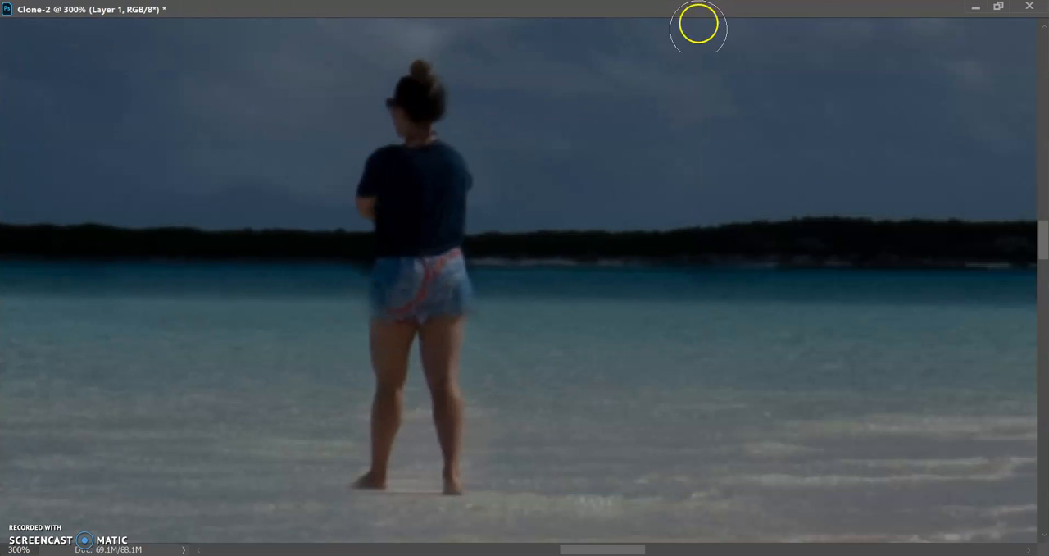
click(997, 7)
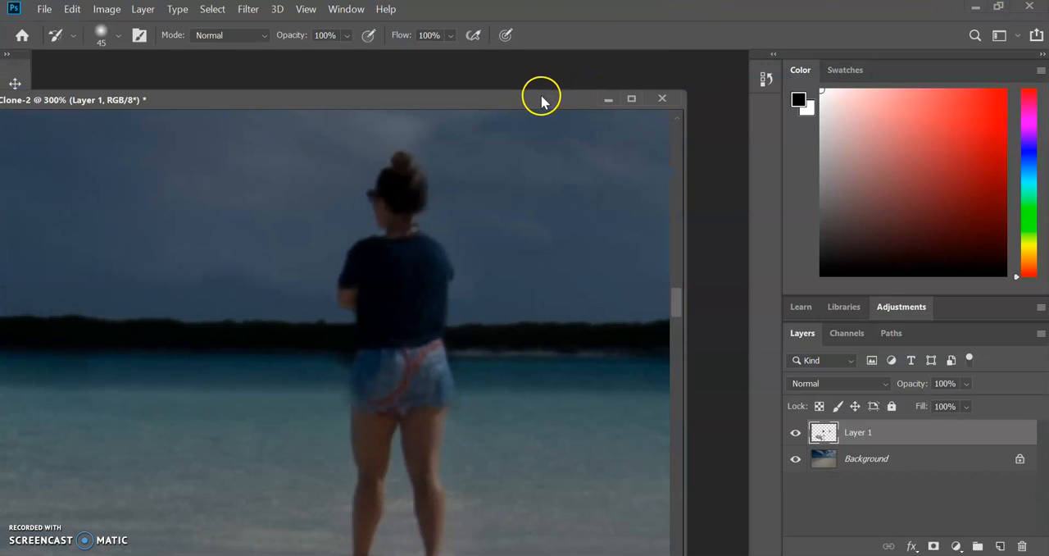
drag(541, 96, 567, 86)
drag(592, 67, 596, 56)
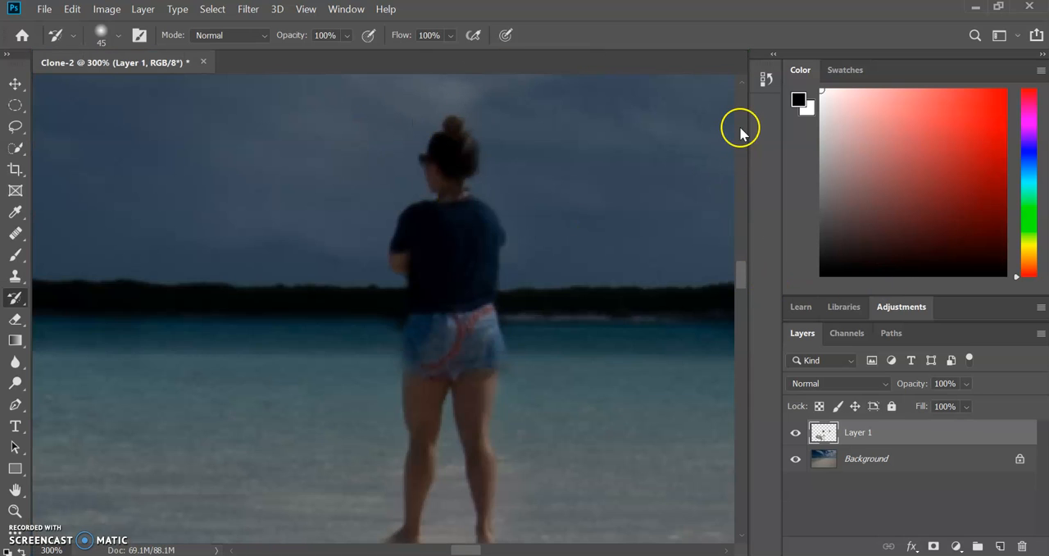
Step: Restore the original sky around the left figure's head and above her with the History Brush
click(739, 83)
click(739, 83)
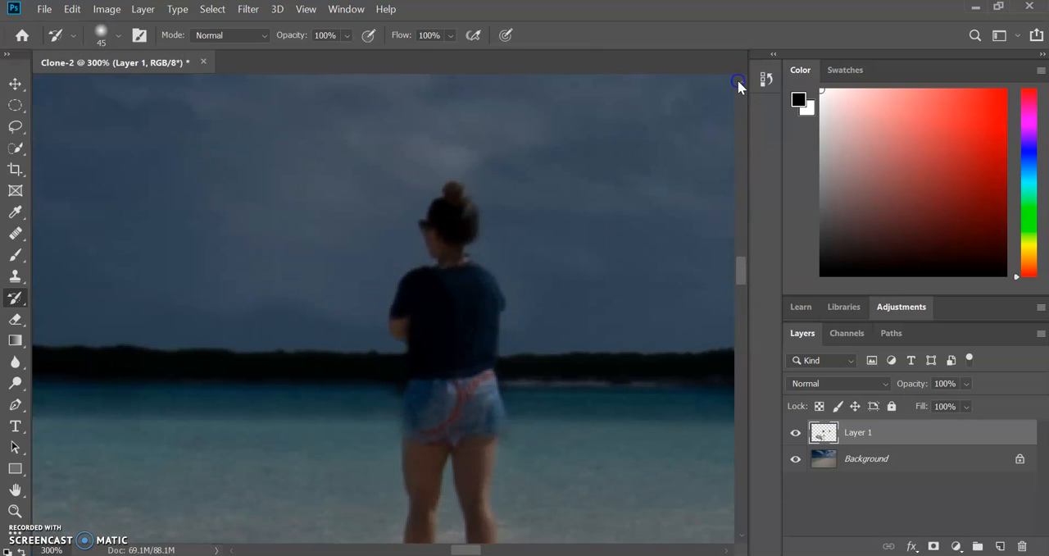
click(740, 83)
click(739, 83)
mouse_move(348, 123)
mouse_down()
mouse_move(325, 137)
mouse_move(317, 32)
mouse_move(165, 43)
mouse_move(235, 368)
mouse_move(355, 220)
mouse_move(293, 153)
mouse_move(398, 106)
mouse_move(492, 167)
mouse_move(659, 61)
mouse_move(722, 140)
mouse_move(533, 132)
mouse_move(373, 146)
mouse_move(322, 72)
mouse_move(129, 172)
mouse_move(151, 213)
mouse_move(331, 319)
mouse_move(336, 40)
mouse_move(438, 139)
mouse_move(542, 198)
mouse_up()
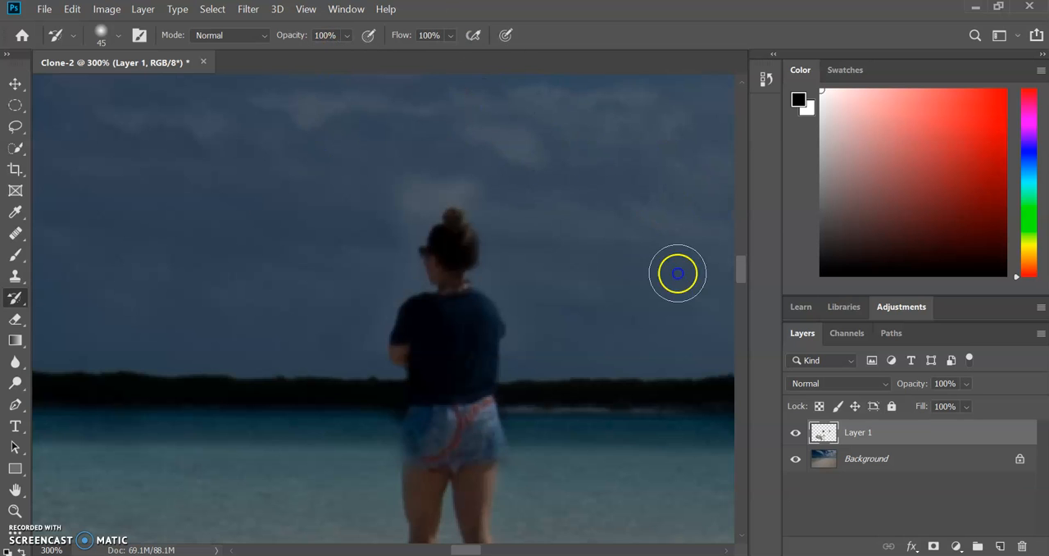
Step: Compare with Layer 1 hidden and paint away the leftover cloned cloud around her hair bun with the History Brush
click(794, 433)
click(792, 434)
click(792, 434)
click(792, 434)
click(792, 434)
mouse_move(394, 182)
mouse_down()
mouse_move(439, 160)
mouse_move(391, 201)
mouse_move(371, 240)
mouse_move(418, 178)
mouse_move(352, 327)
mouse_move(387, 221)
mouse_move(422, 174)
mouse_move(476, 170)
mouse_move(435, 165)
mouse_up()
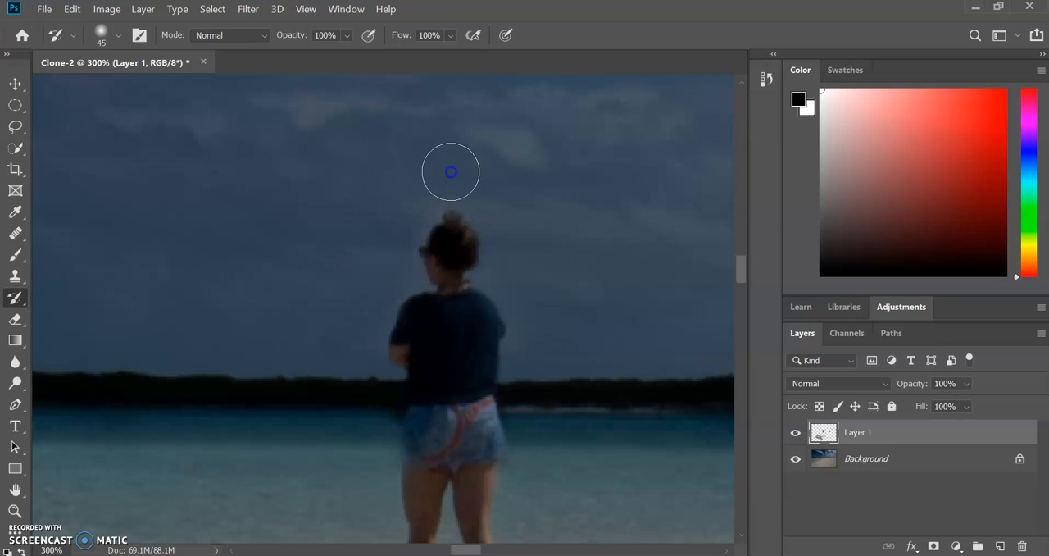
click(436, 202)
mouse_move(436, 202)
mouse_down()
mouse_move(394, 186)
mouse_move(478, 184)
mouse_move(466, 212)
mouse_move(432, 201)
mouse_move(464, 182)
mouse_move(412, 211)
mouse_up()
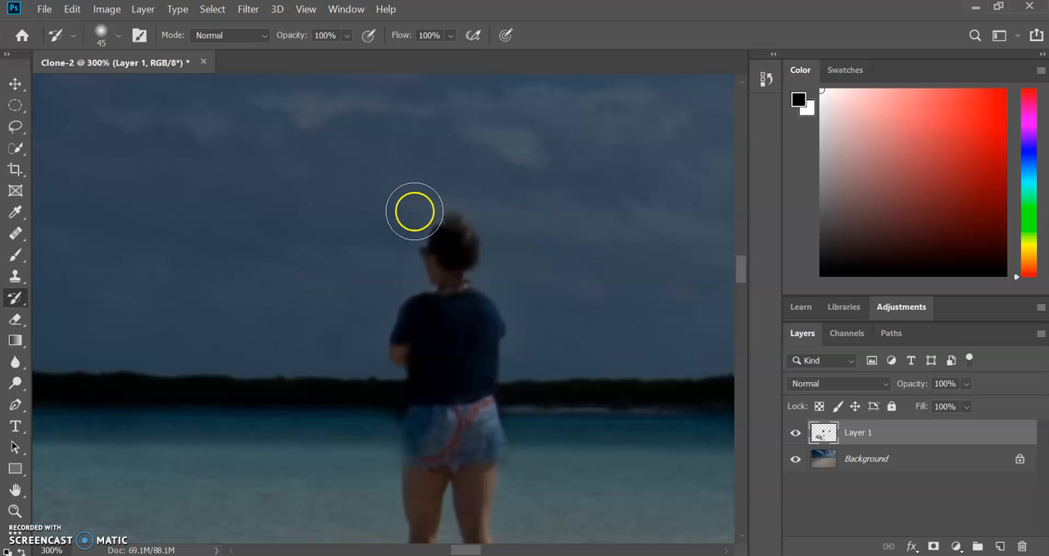
Step: Toggle Layer 1's visibility to check the restored sky around the left figure against the original background
click(795, 433)
click(797, 434)
click(799, 436)
click(799, 436)
click(799, 436)
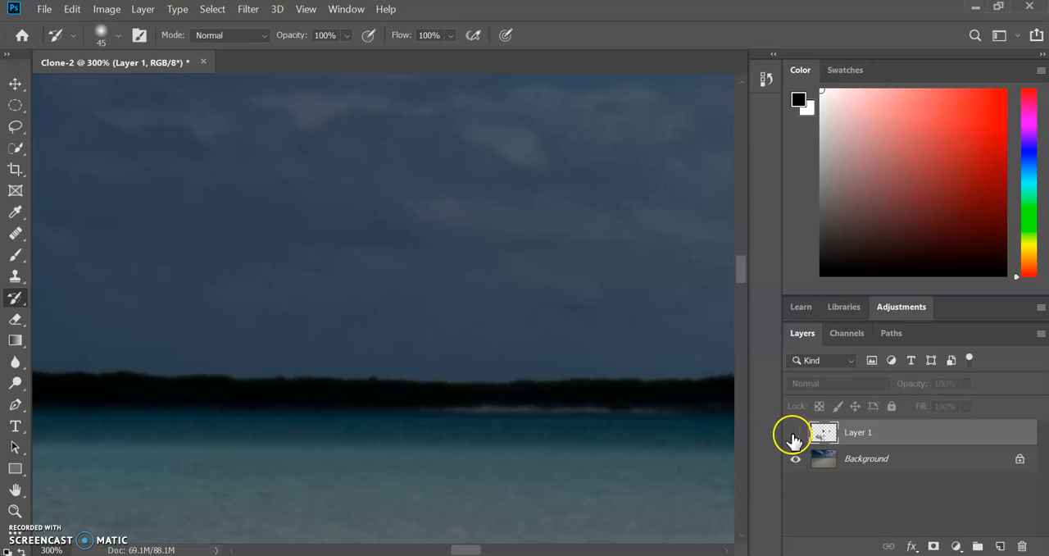
click(796, 434)
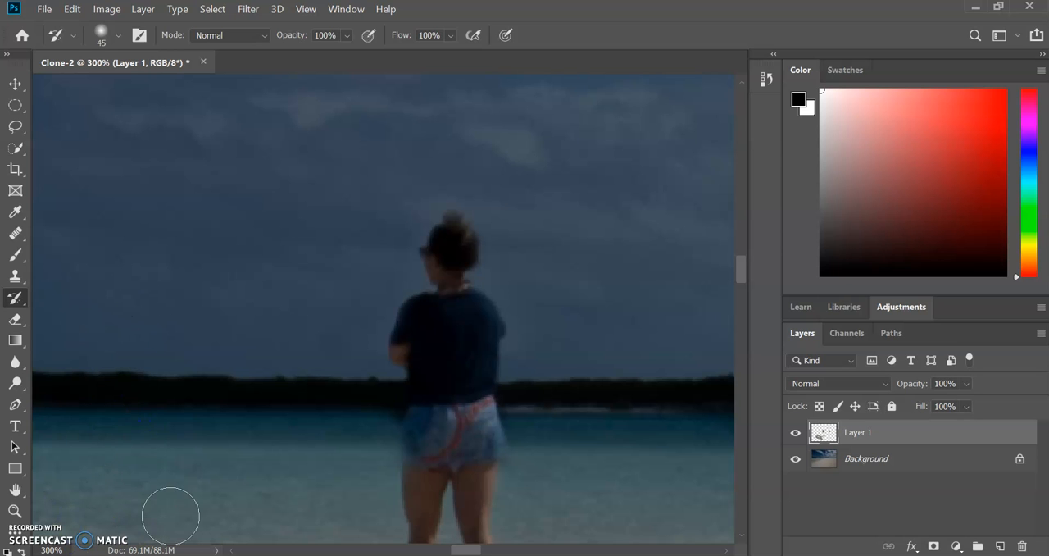
Step: Switch to the Clone Stamp tool to continue working on the beach photo's Layer 1
key(ctrl+0)
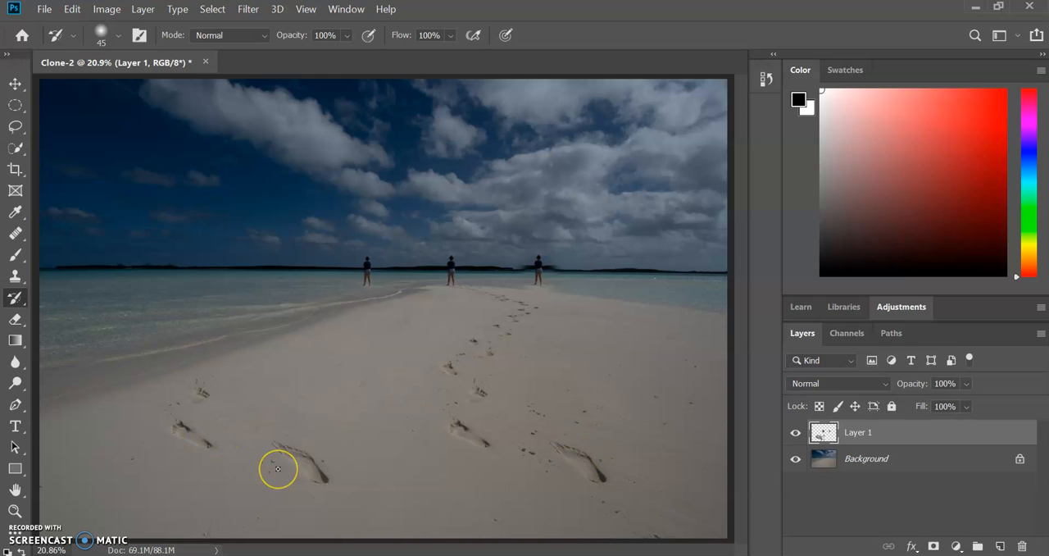
click(15, 276)
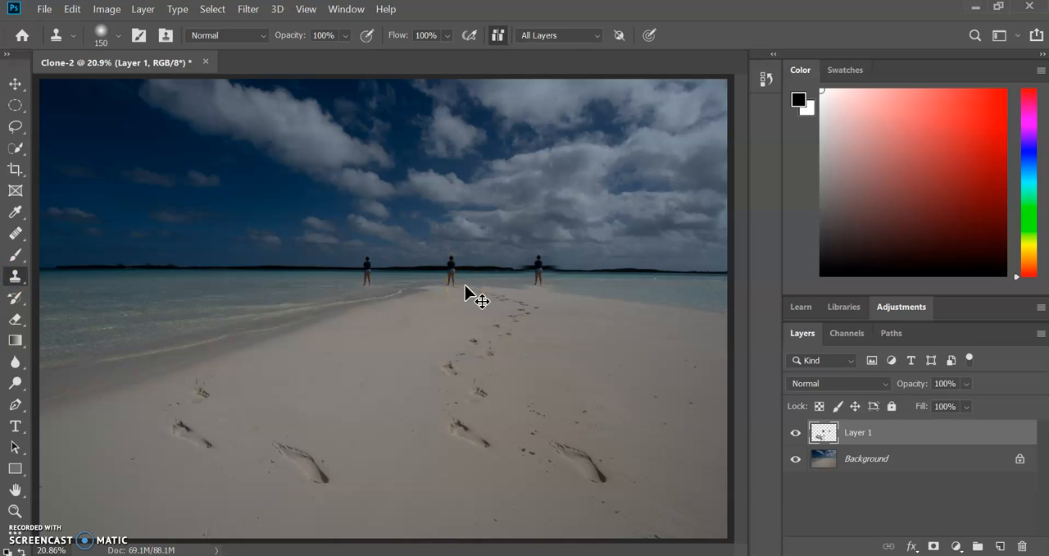
key(ctrl+plus)
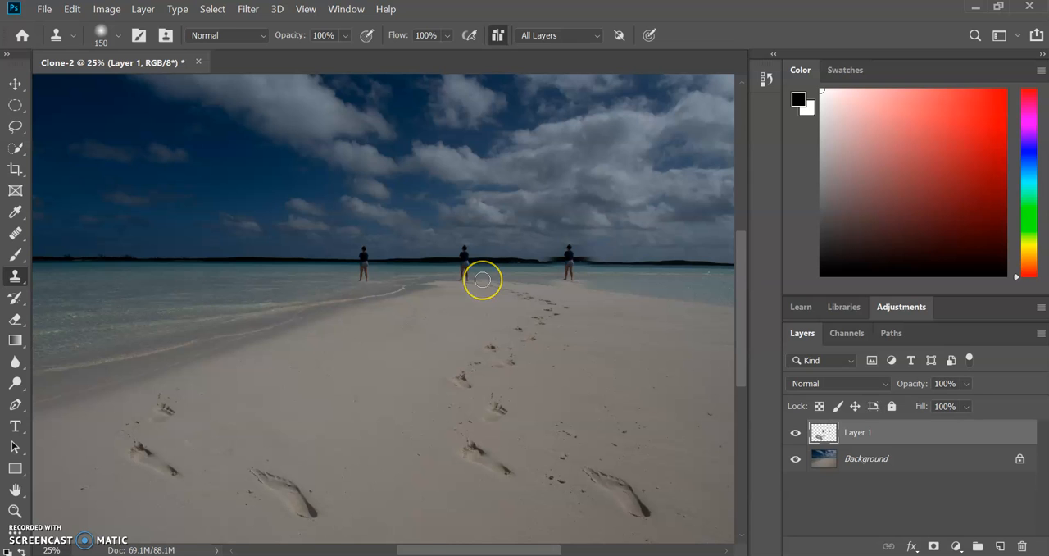